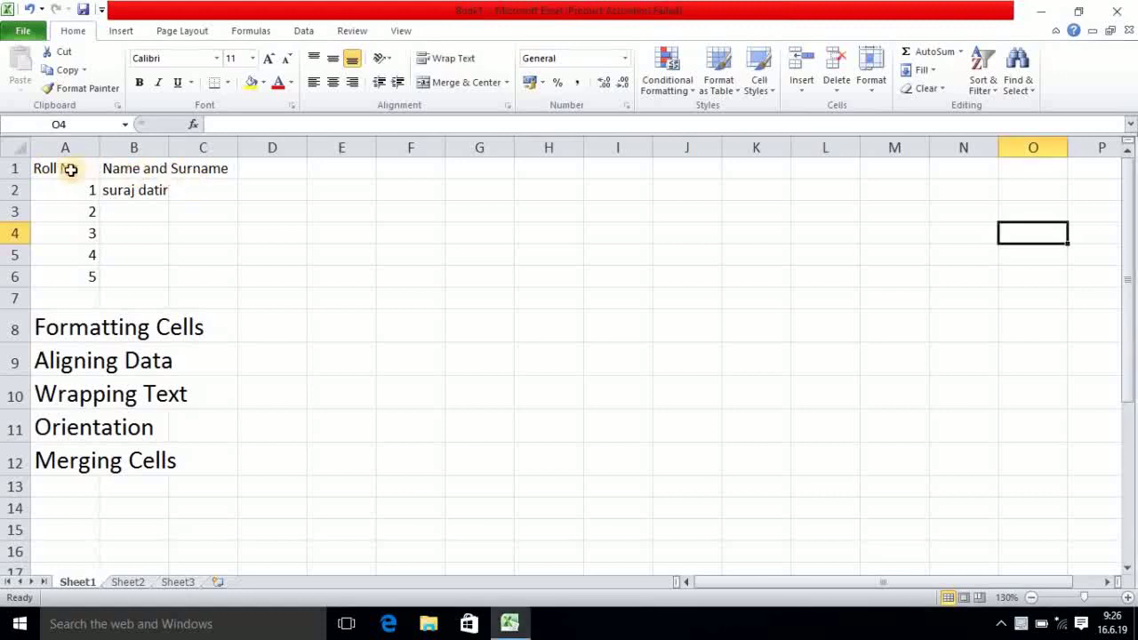
Select the header cells A1:C1 and set their font to Arial Black
left_click(71, 169)
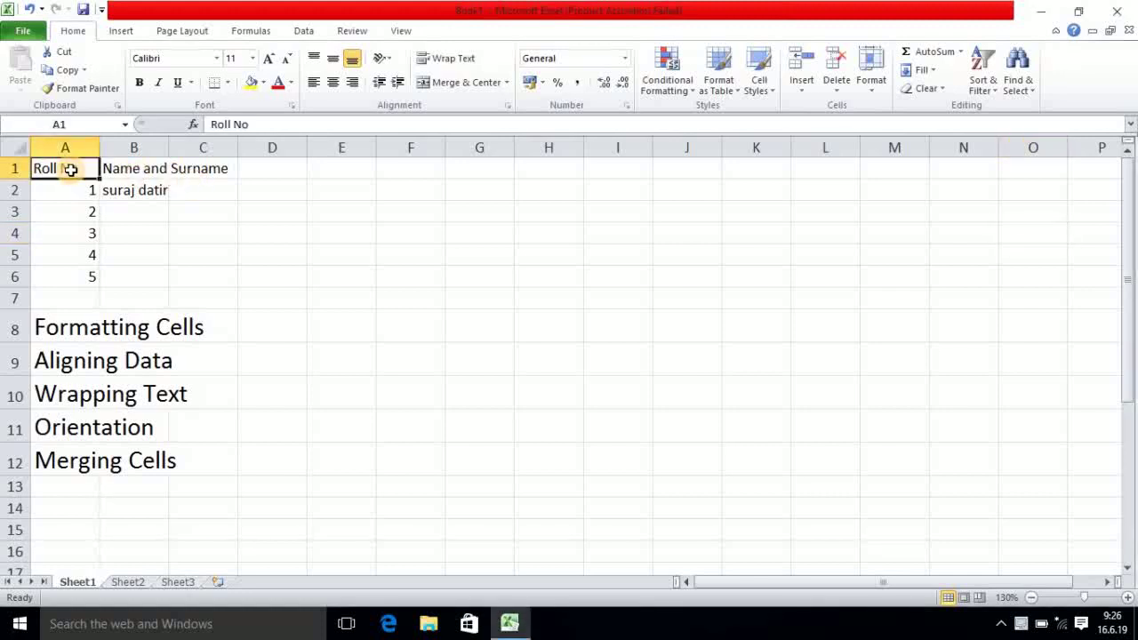
left_click_drag(71, 169, 169, 174)
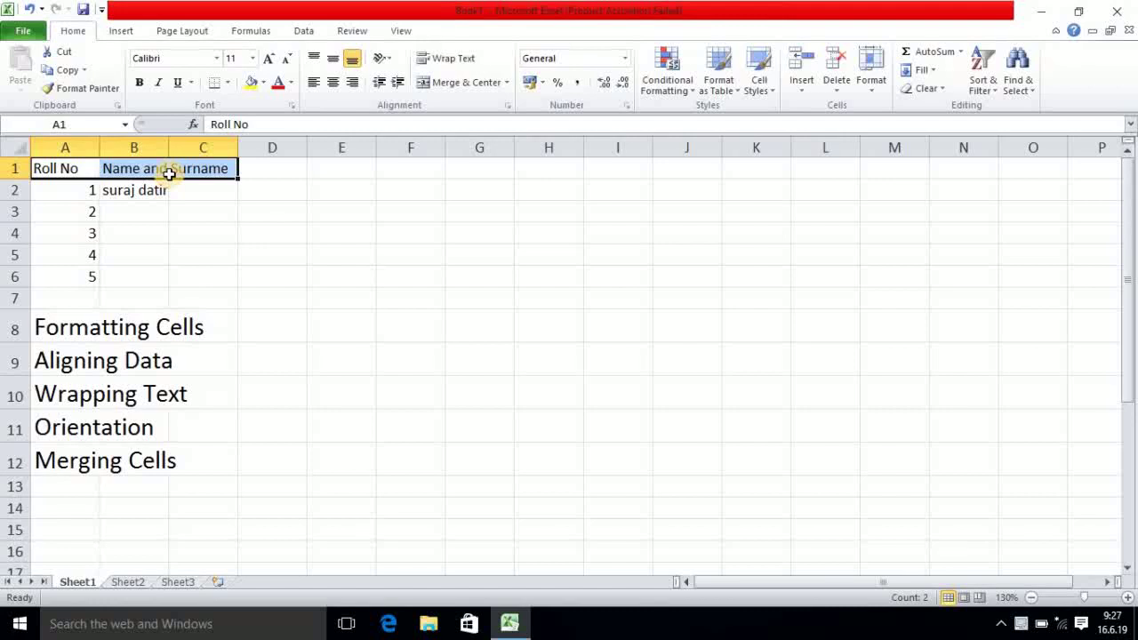
left_click(219, 57)
left_click(219, 58)
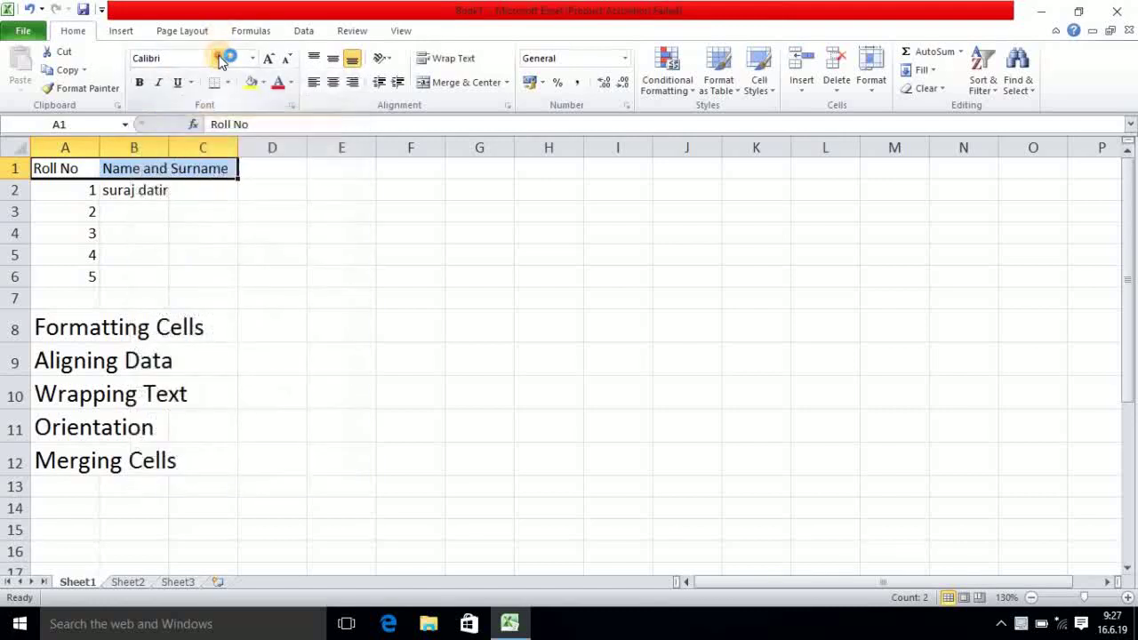
left_click(218, 57)
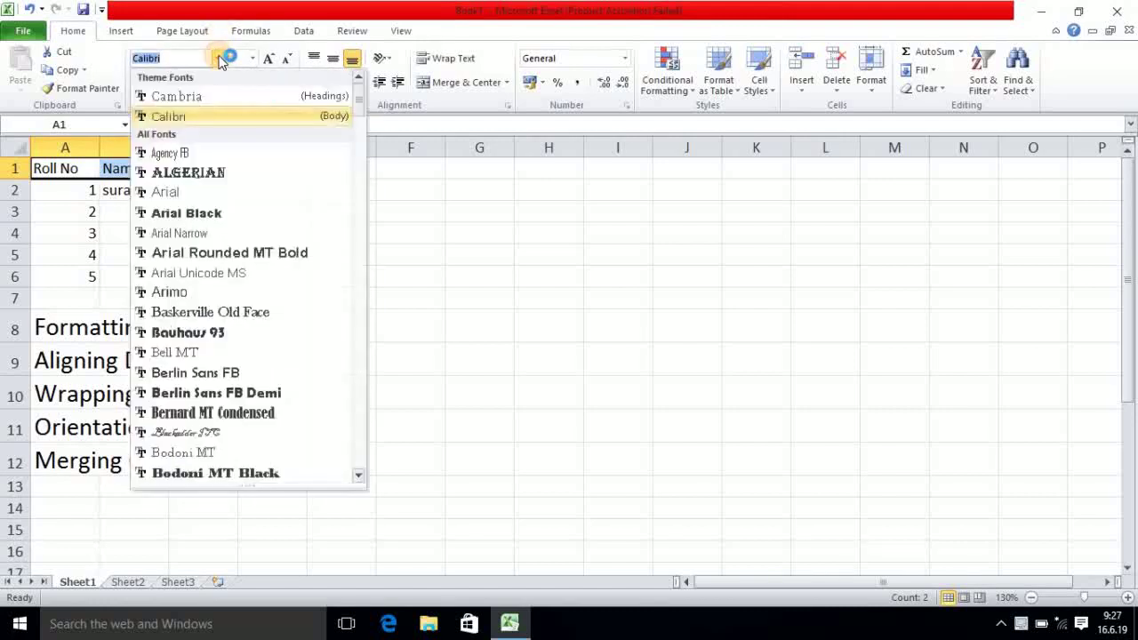
left_click(219, 212)
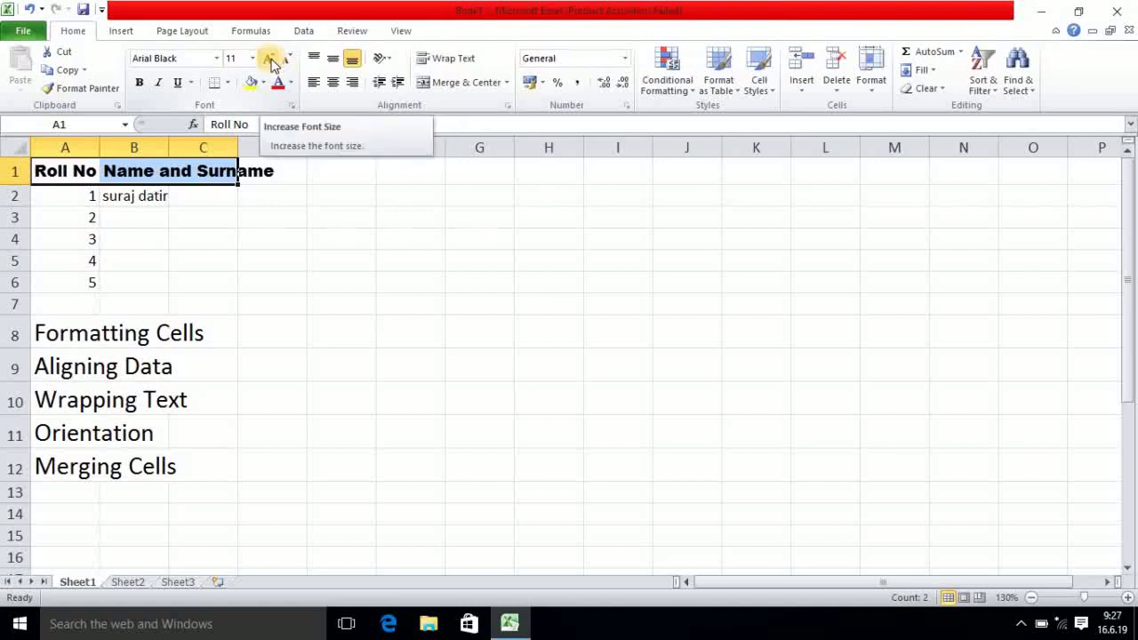
Enlarge the header text to 16, shrink it to 10, then settle on size 14
left_click(269, 58)
left_click(269, 59)
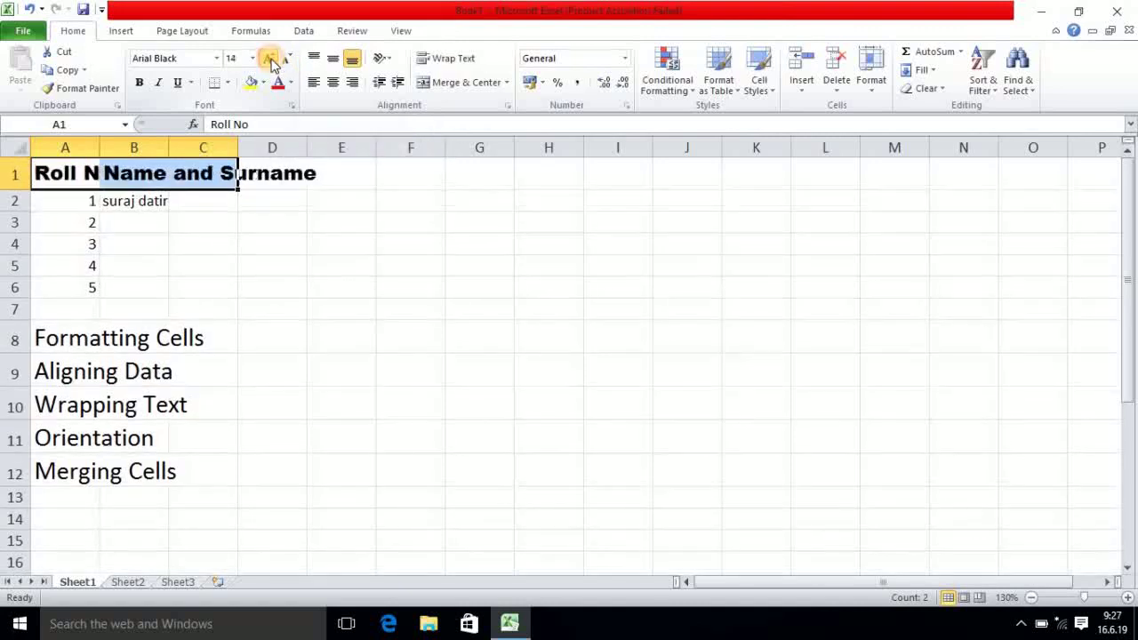
left_click(269, 59)
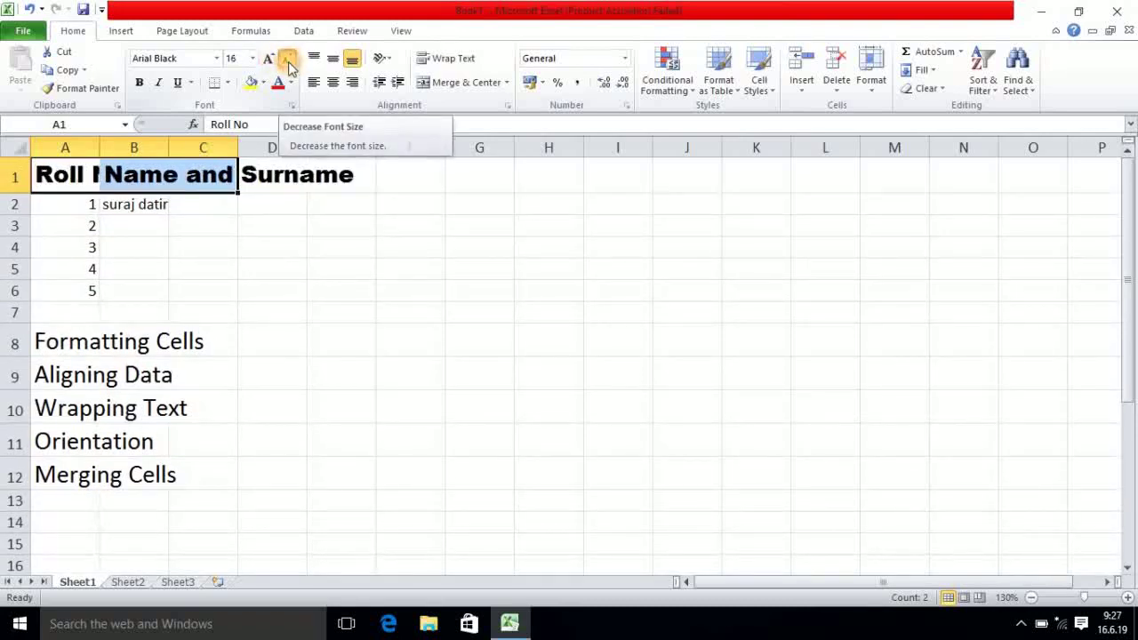
left_click(289, 64)
left_click(289, 64)
left_click(289, 64)
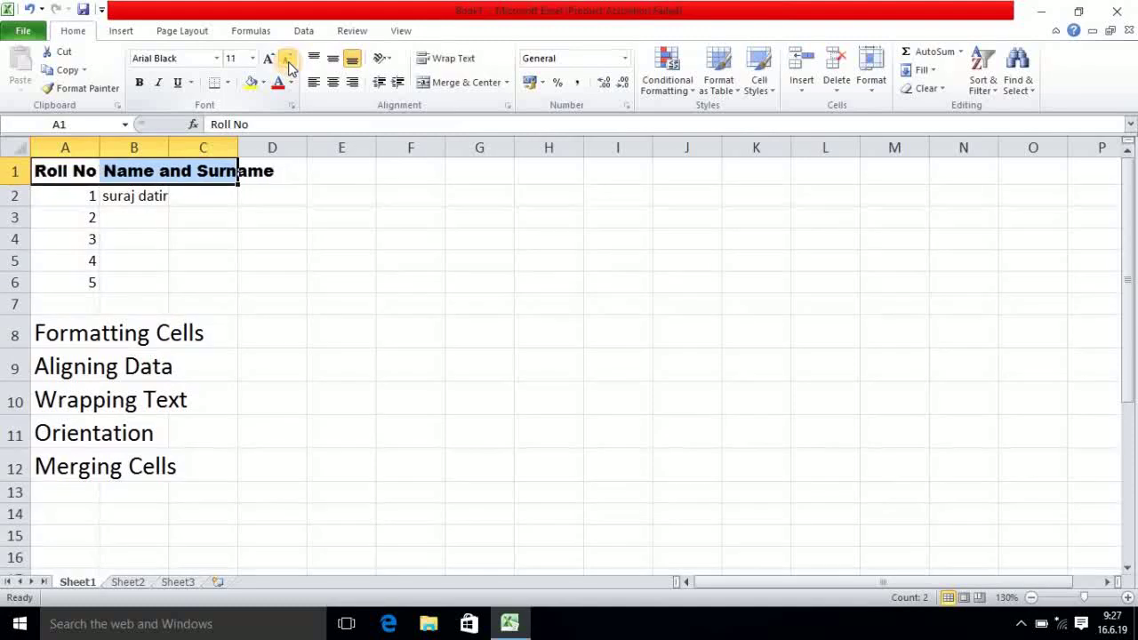
left_click(289, 64)
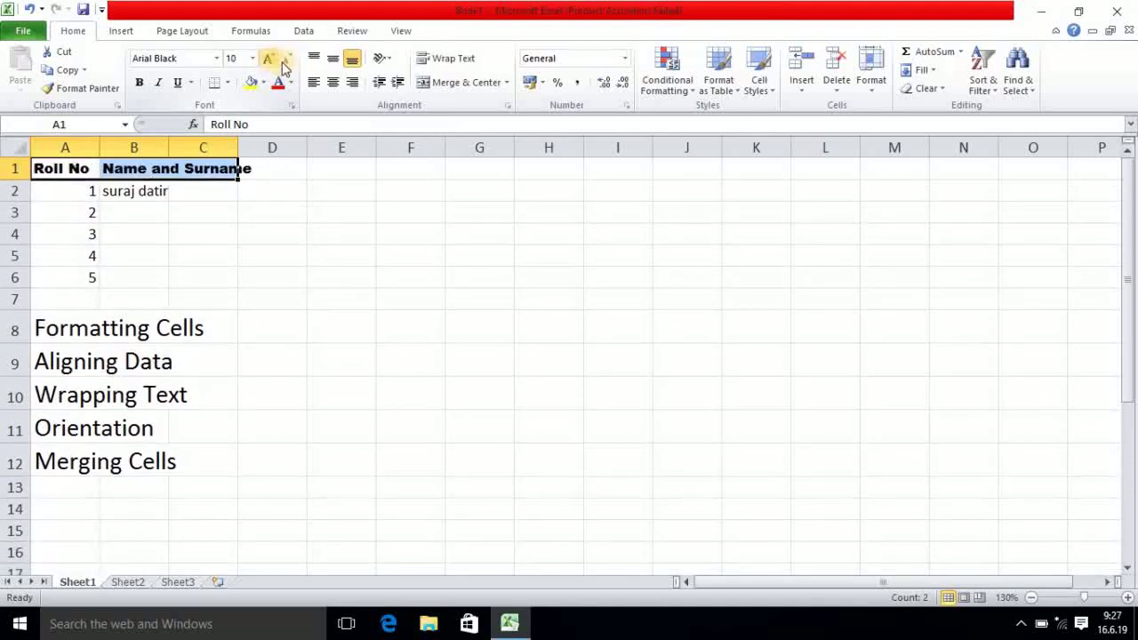
left_click(253, 60)
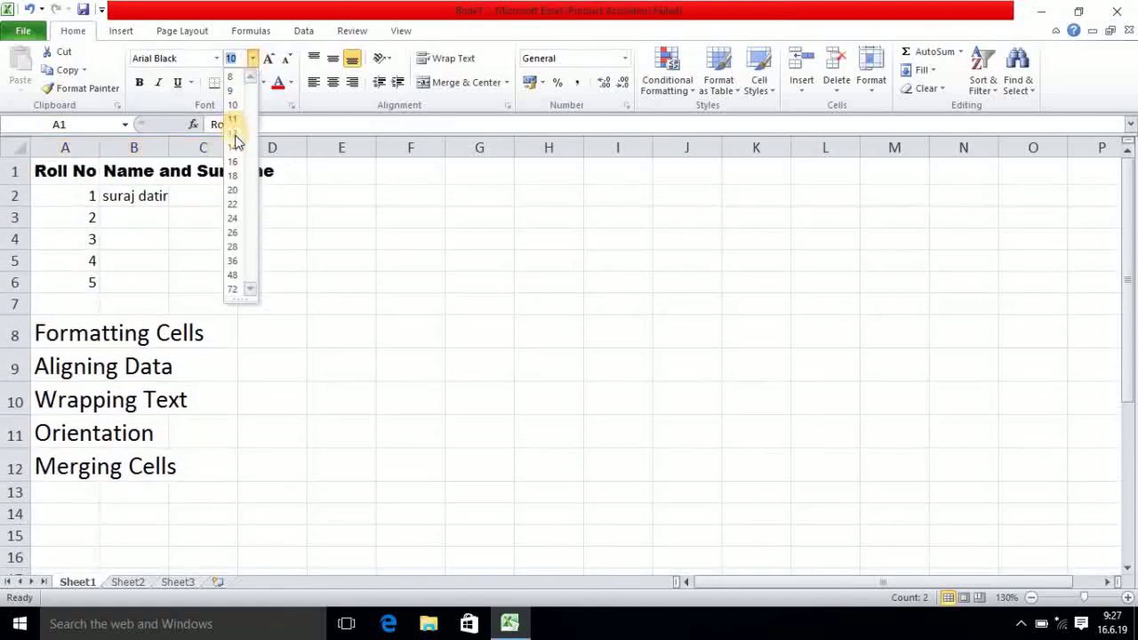
left_click(234, 147)
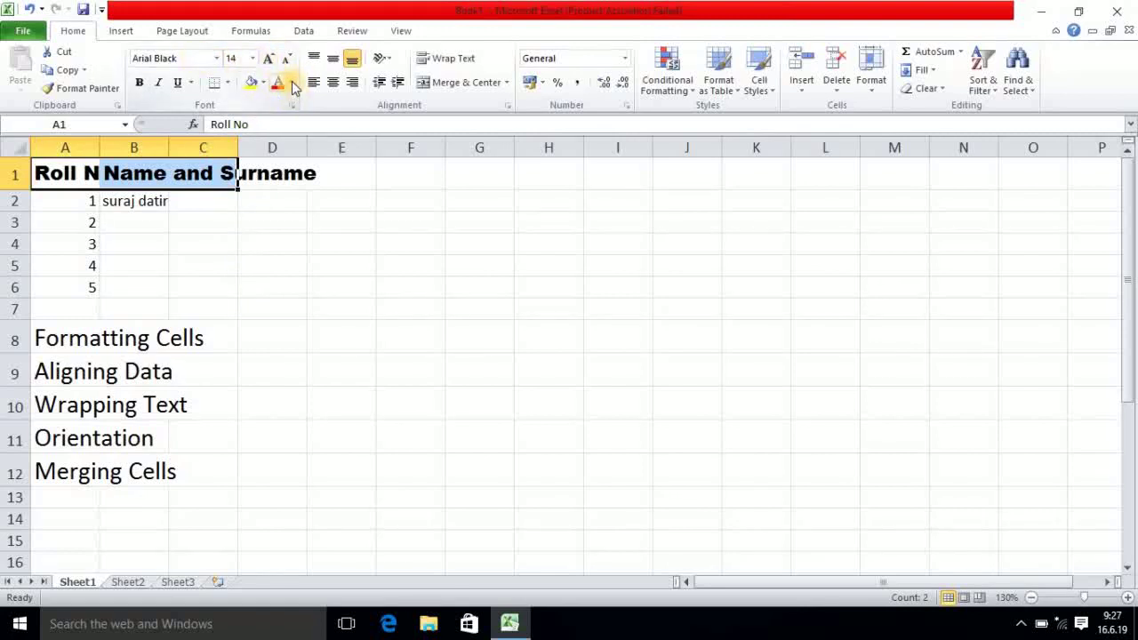
left_click(211, 244)
Color the A1:E1 header text red, then change it to light blue
left_click_drag(64, 173, 311, 182)
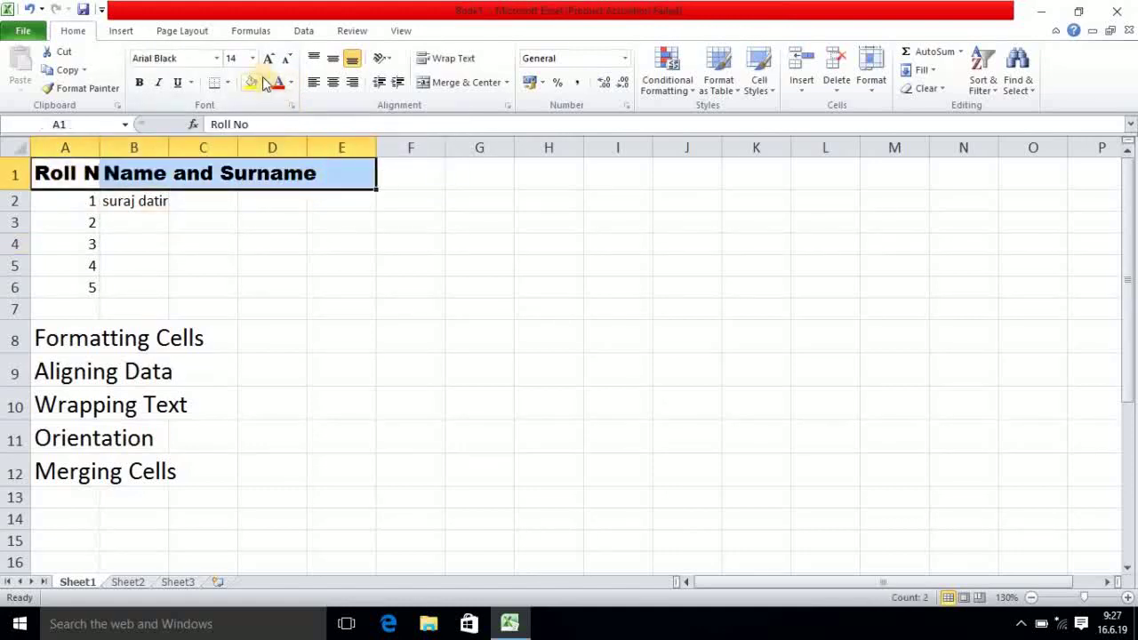
left_click(279, 86)
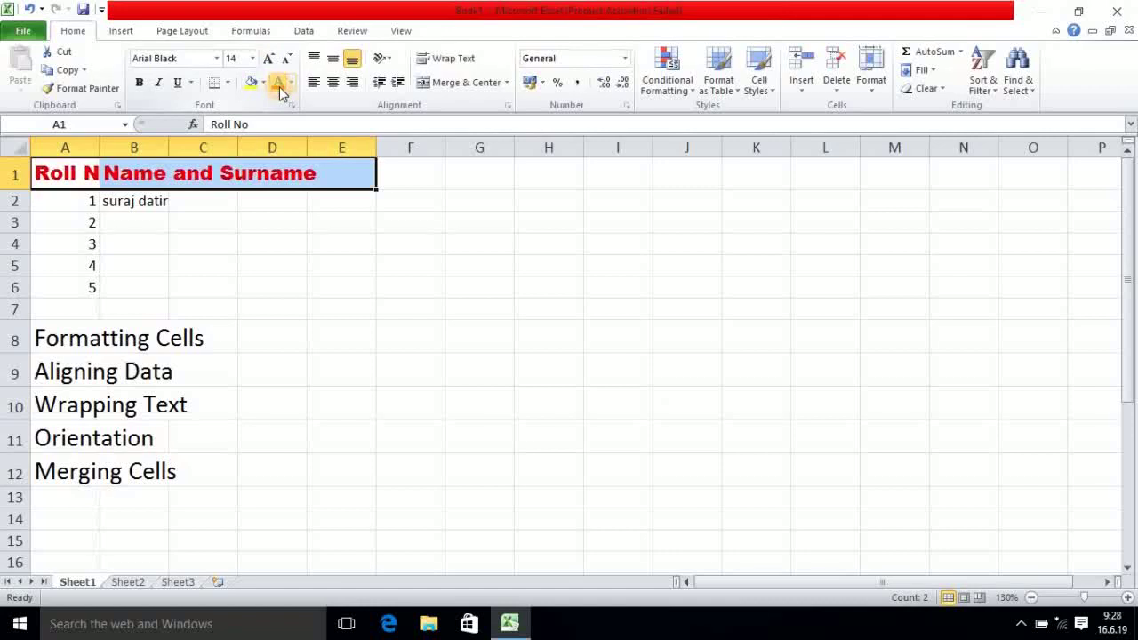
left_click(291, 83)
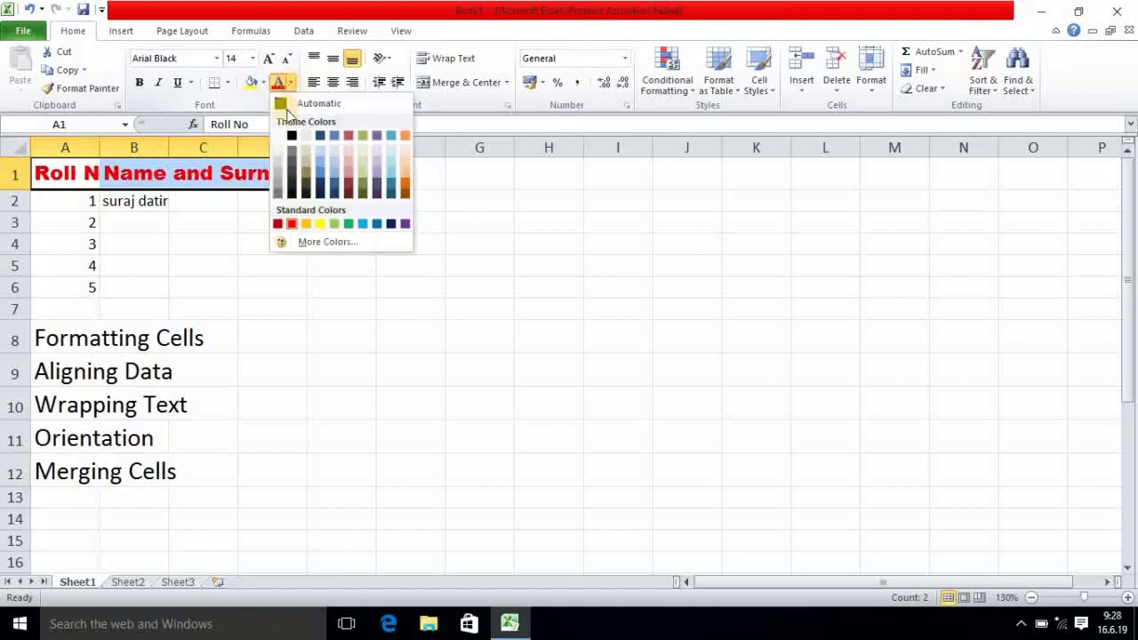
left_click(319, 179)
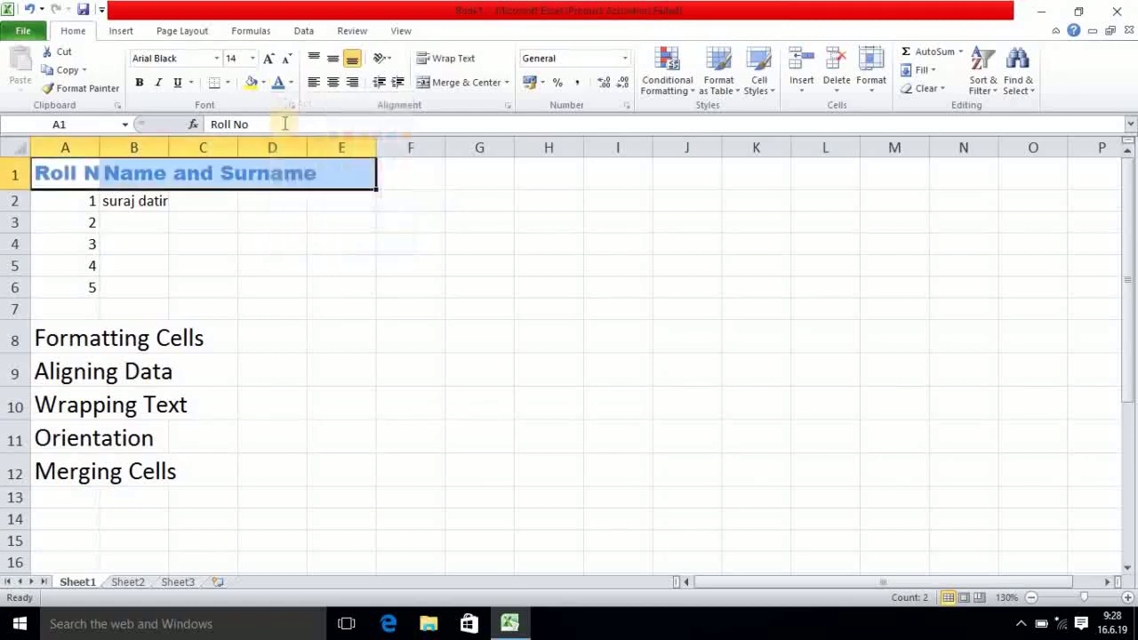
Fill the header cells yellow-green, then change the fill to dark blue
left_click(250, 84)
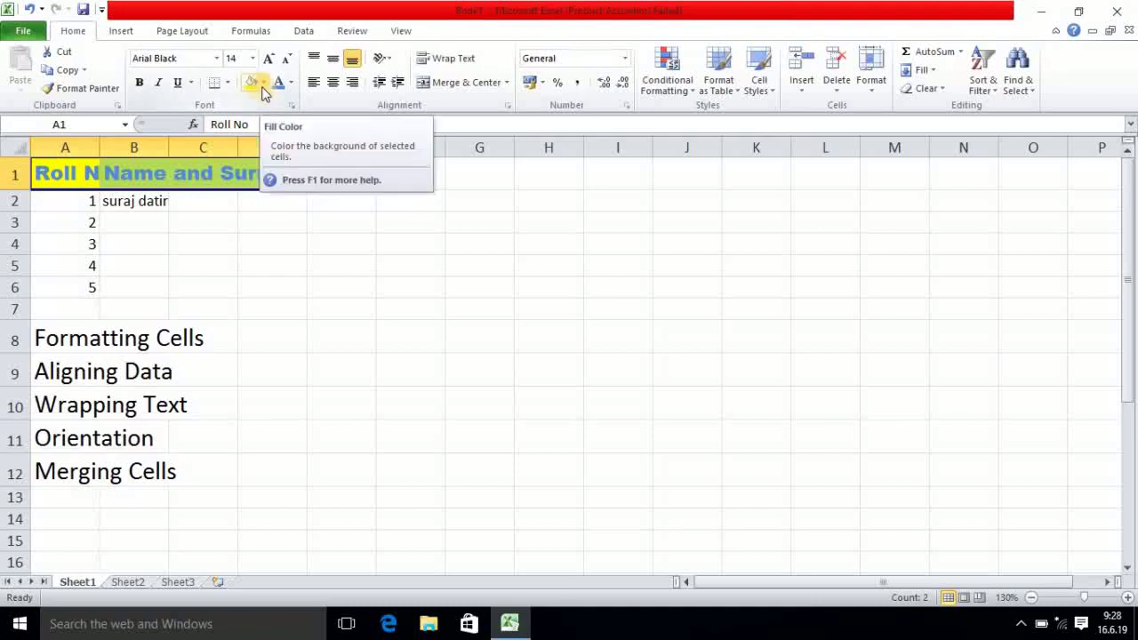
left_click(265, 83)
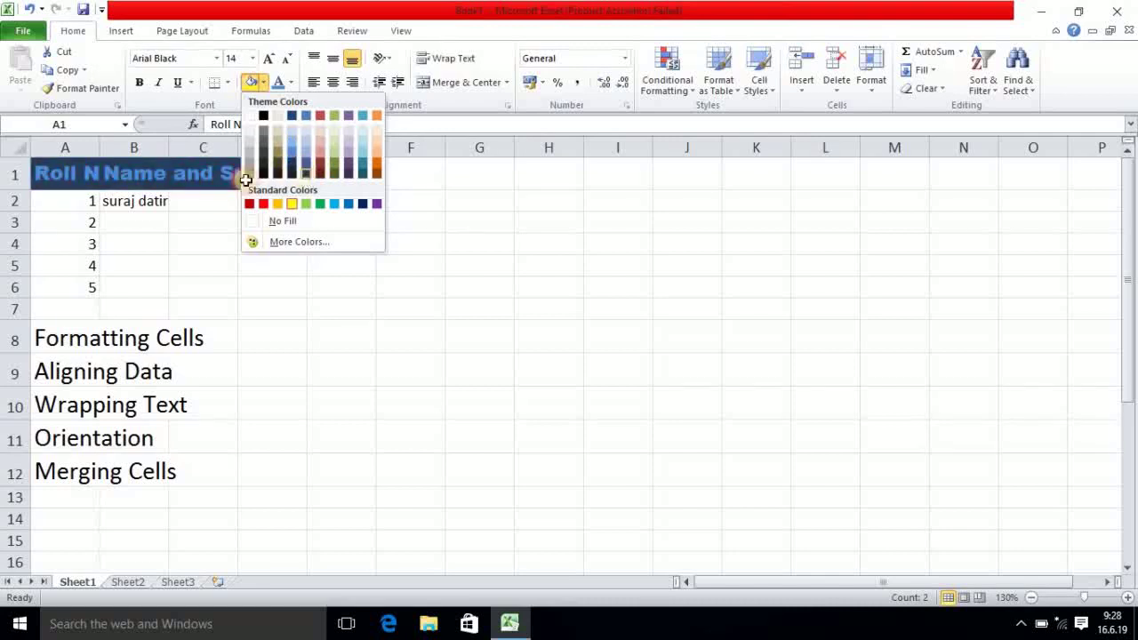
left_click(266, 256)
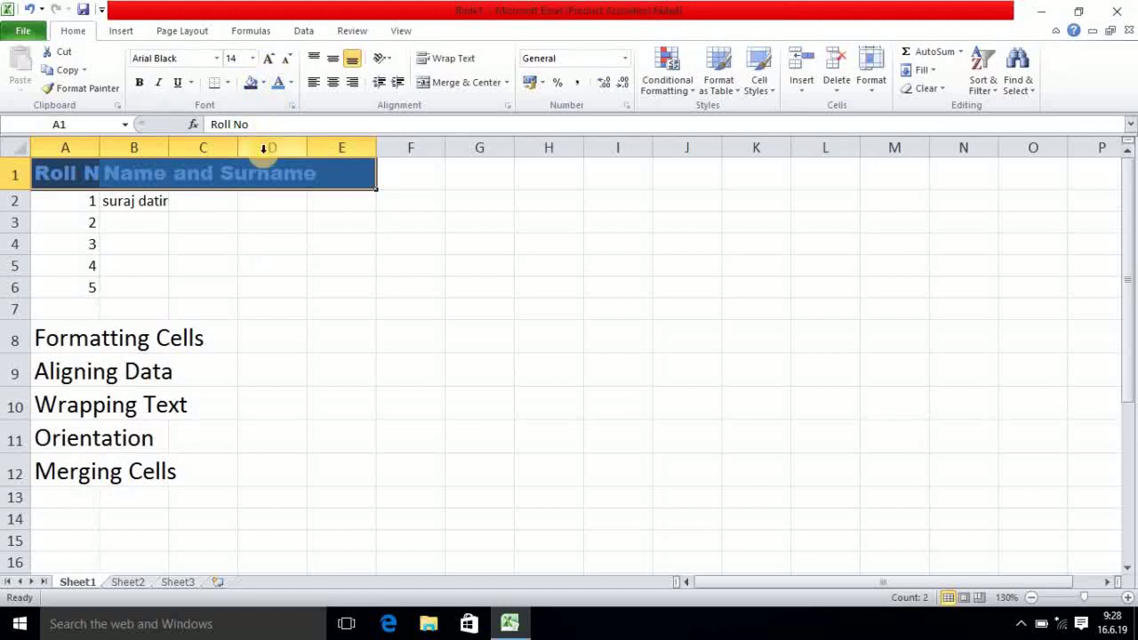
Toggle italic and underline on the header text, leaving it non-italic
left_click(159, 83)
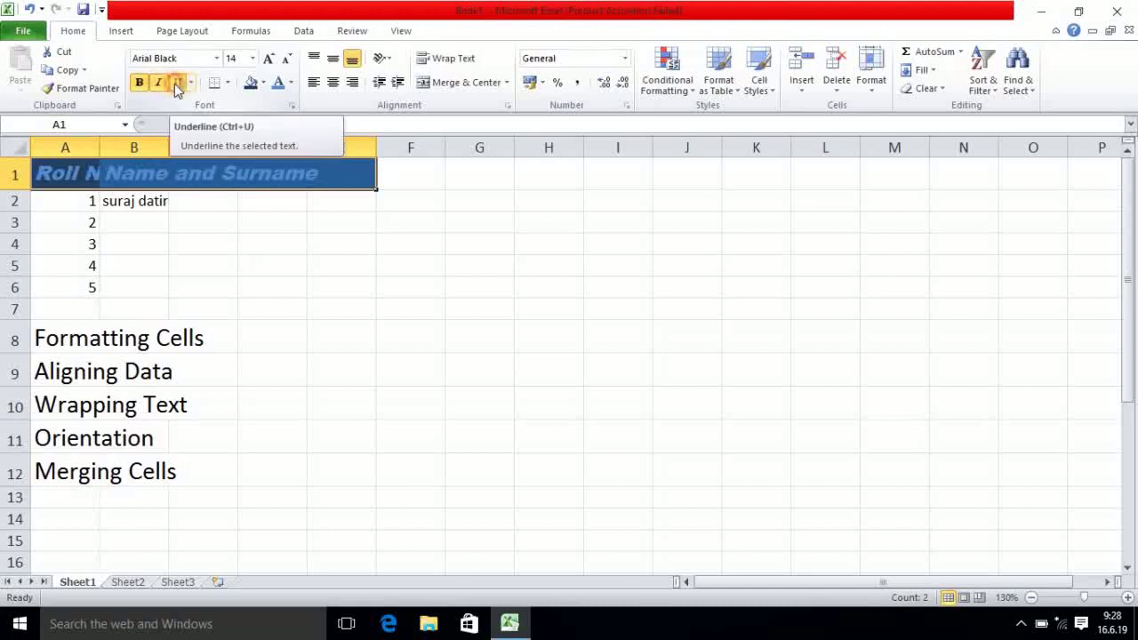
left_click(176, 83)
left_click(160, 82)
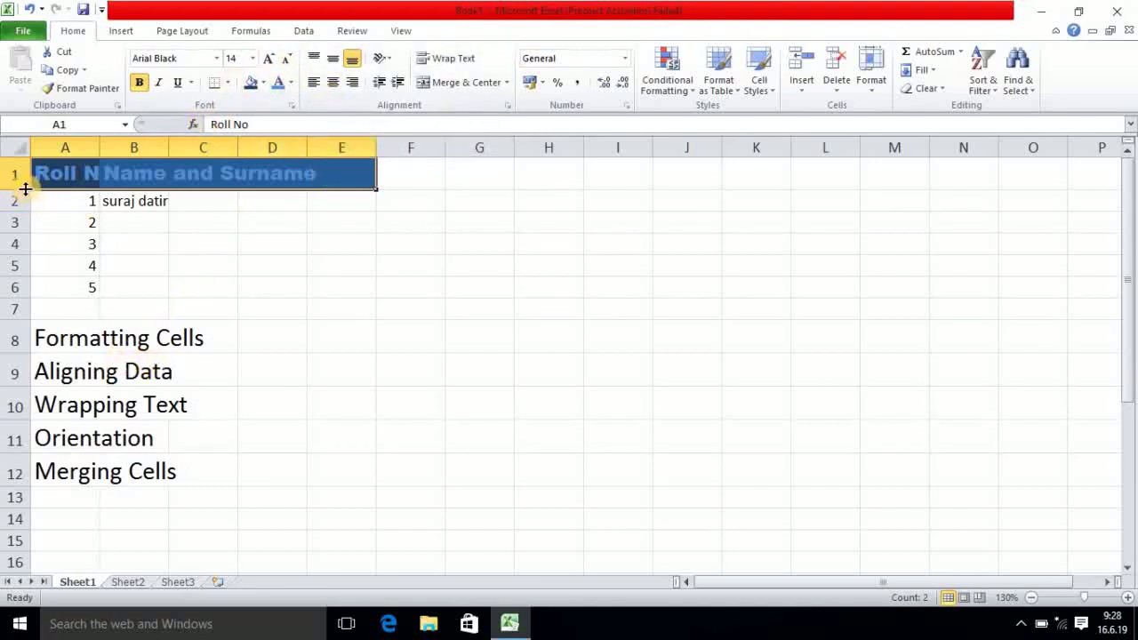
Make row 1 taller and widen columns A and B so both headings fit
left_click_drag(26, 188, 20, 225)
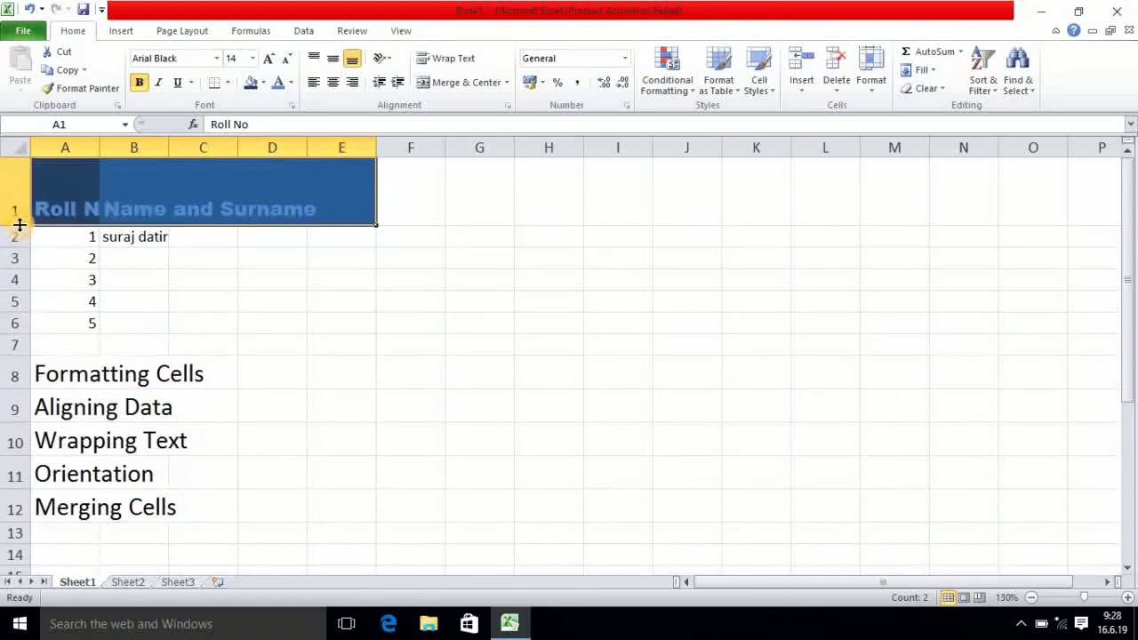
left_click(262, 304)
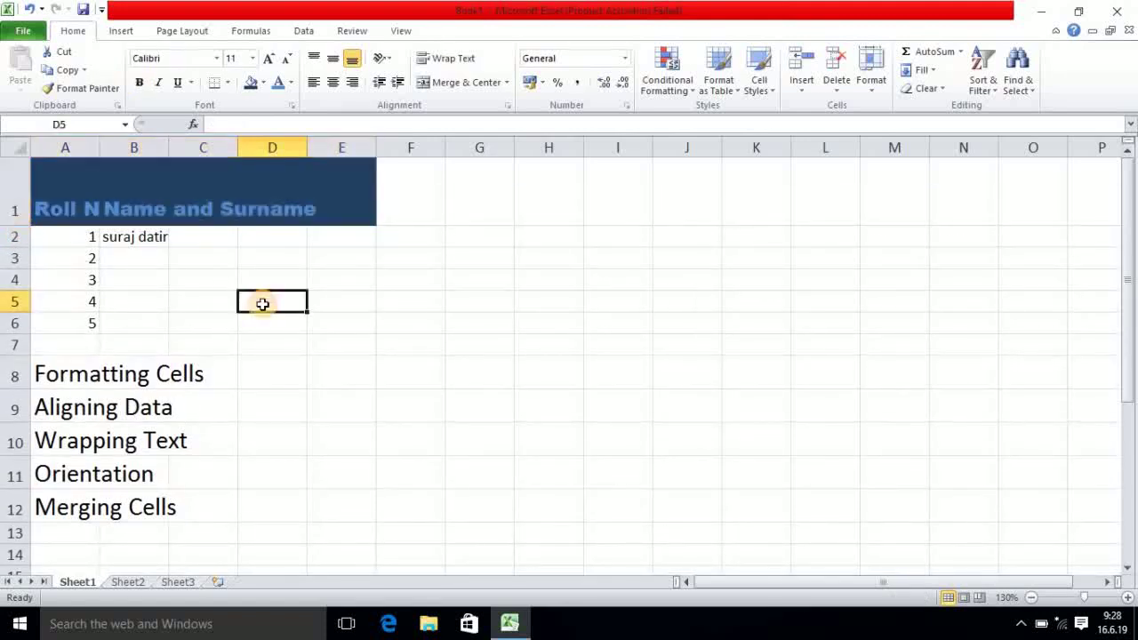
left_click(79, 185)
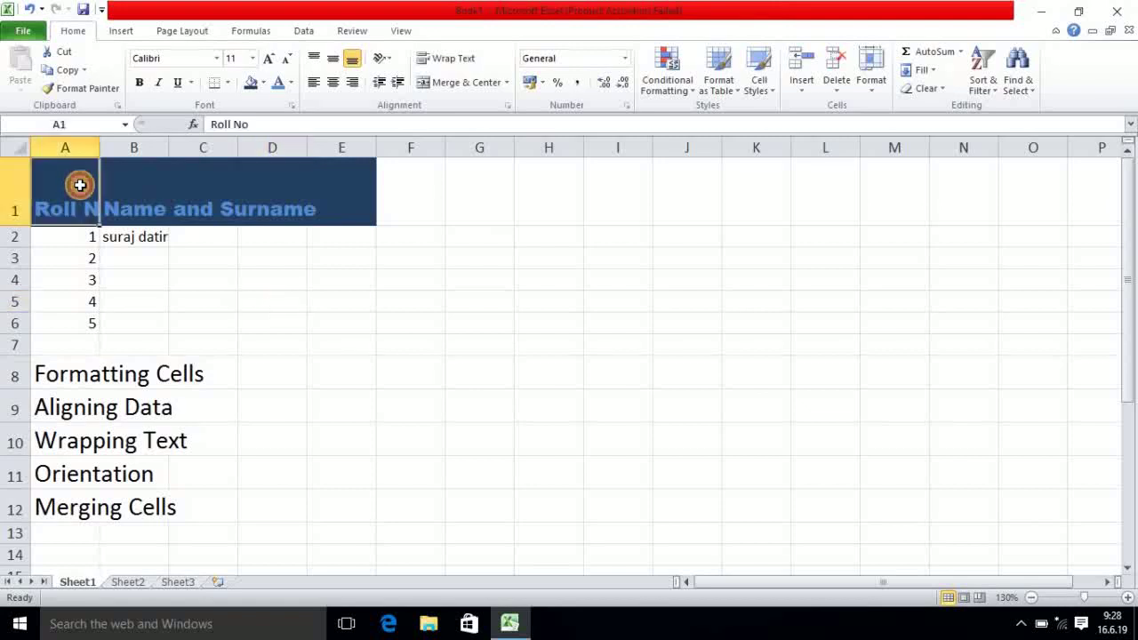
left_click(139, 189)
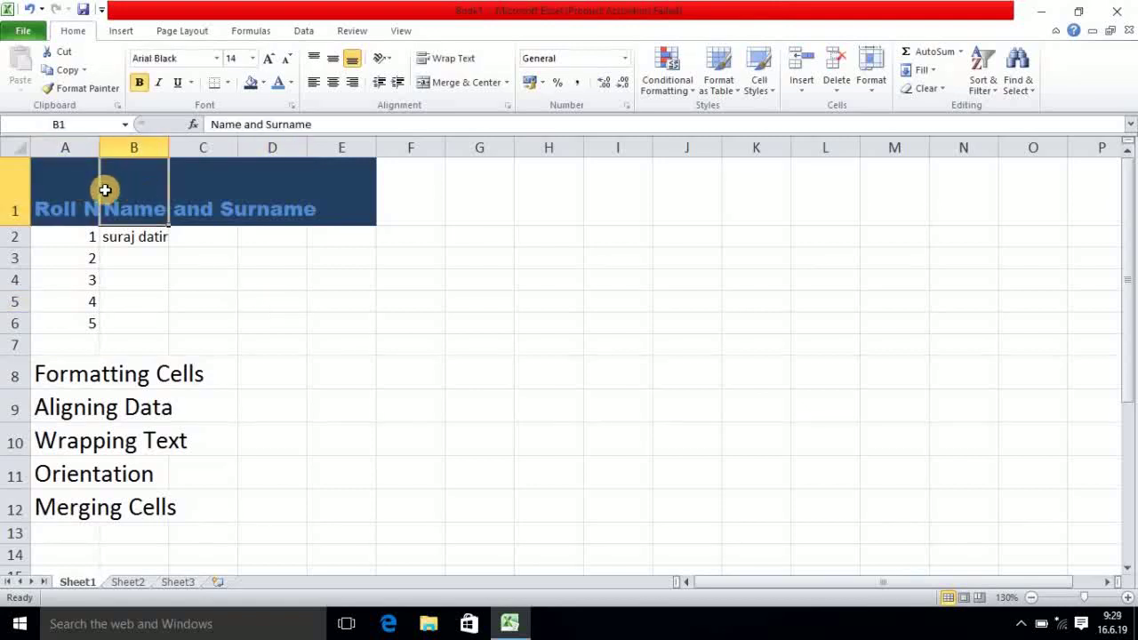
left_click(68, 189)
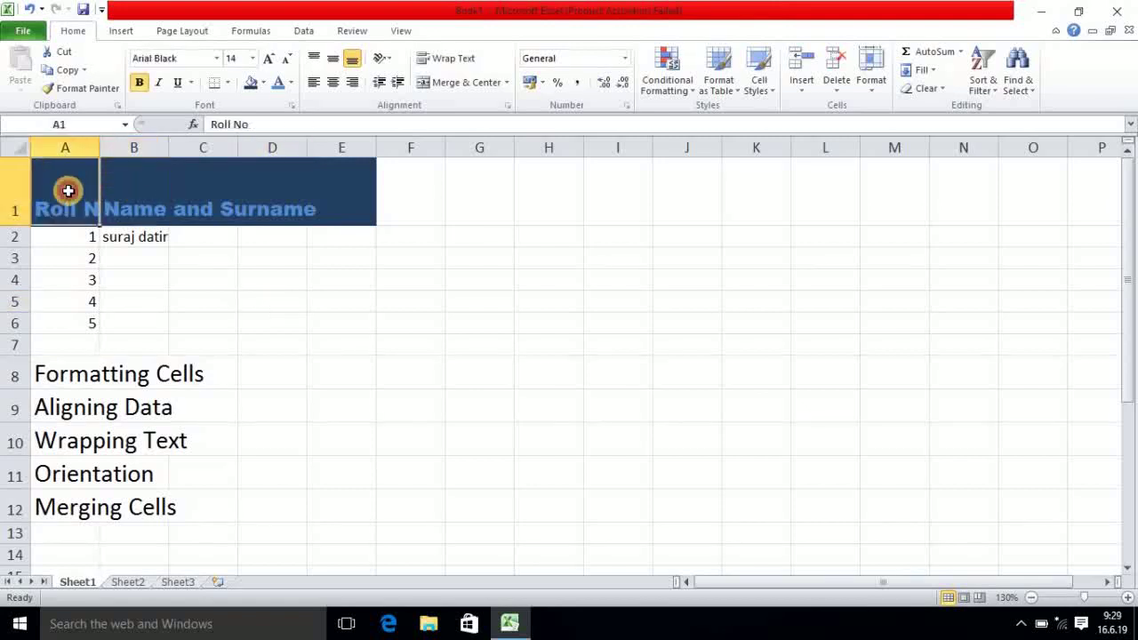
left_click(134, 188)
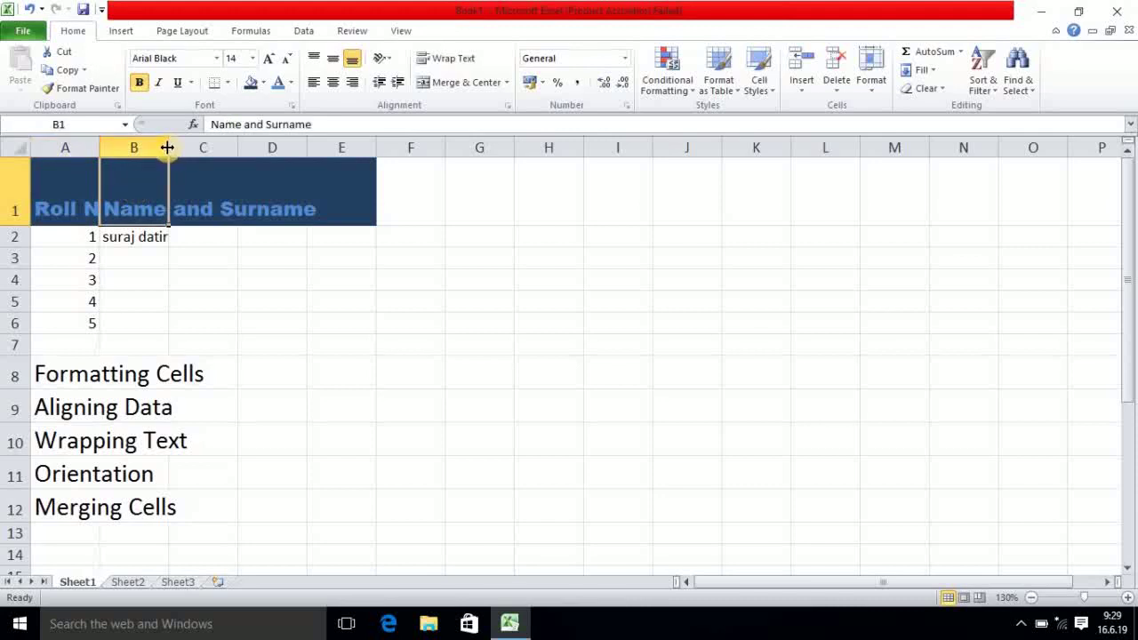
left_click_drag(168, 147, 542, 178)
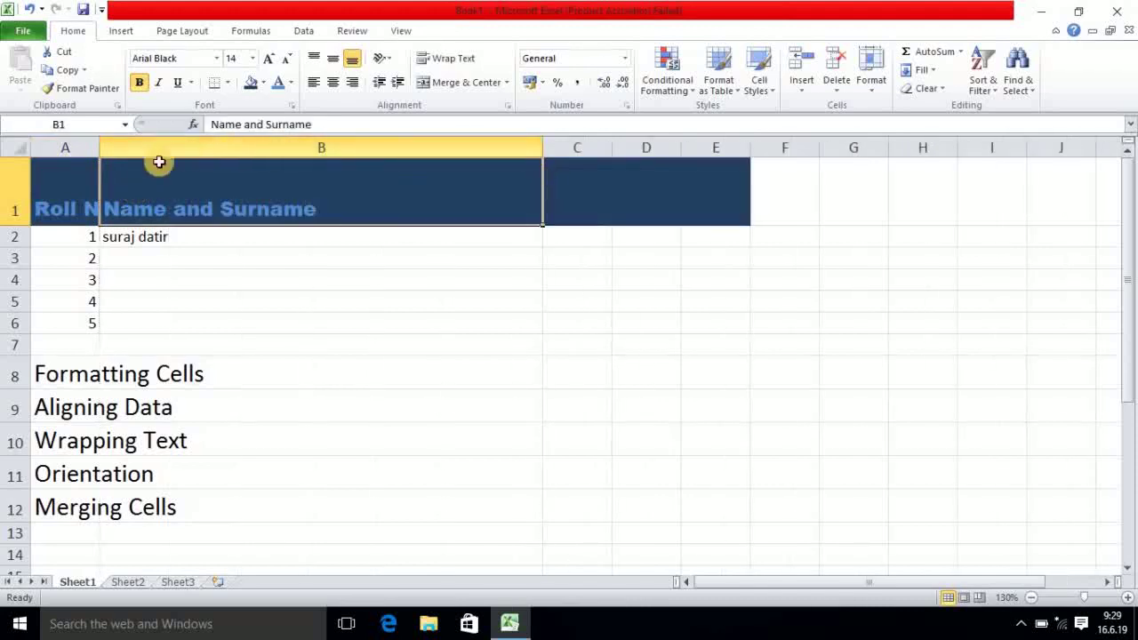
left_click_drag(99, 152, 193, 158)
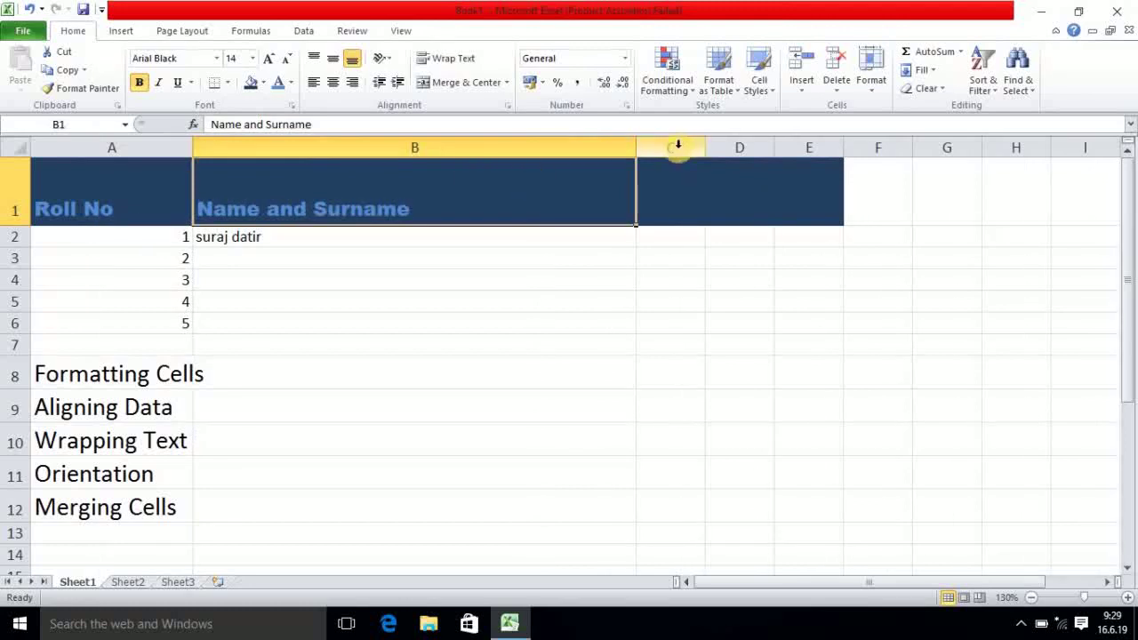
Cycle Roll No through top, middle, bottom, left and center alignment, ending right-aligned
left_click(131, 186)
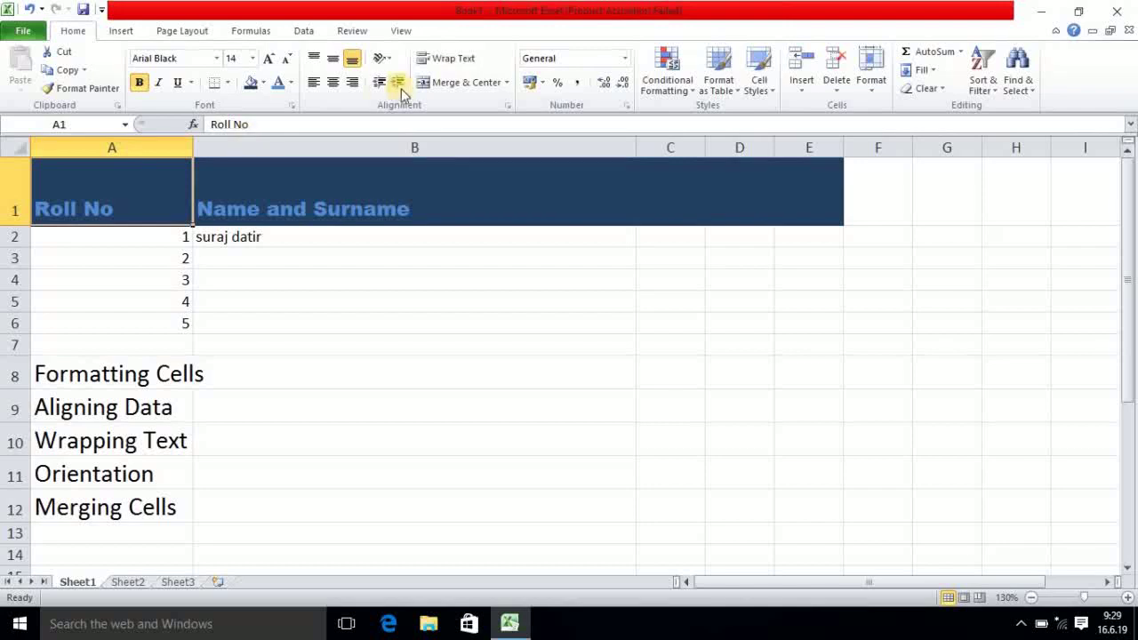
left_click(317, 59)
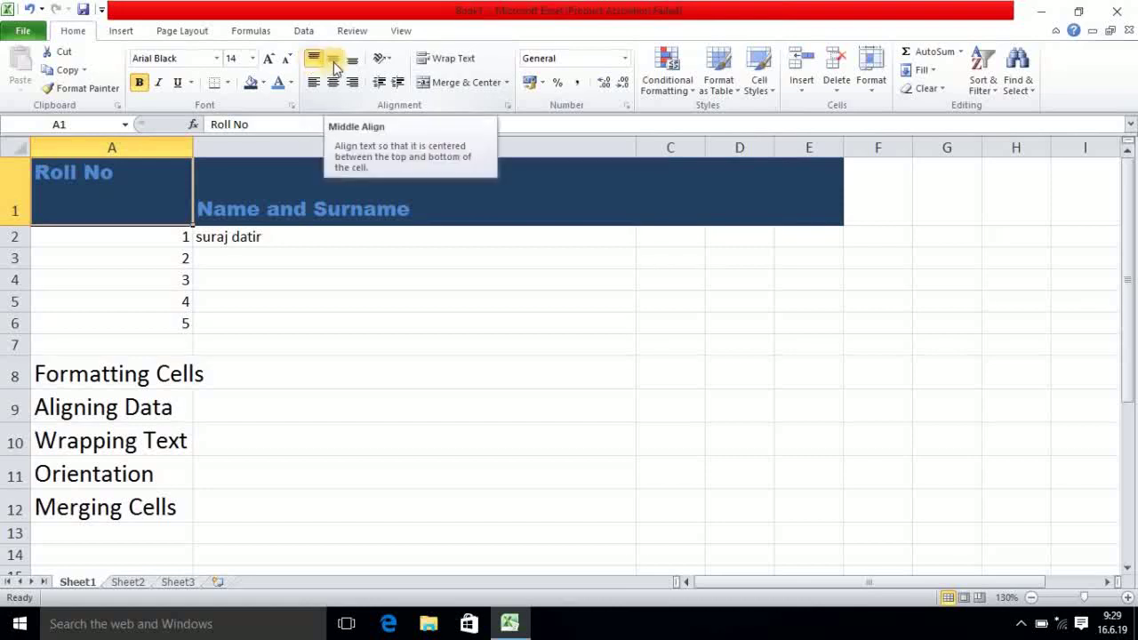
left_click(333, 62)
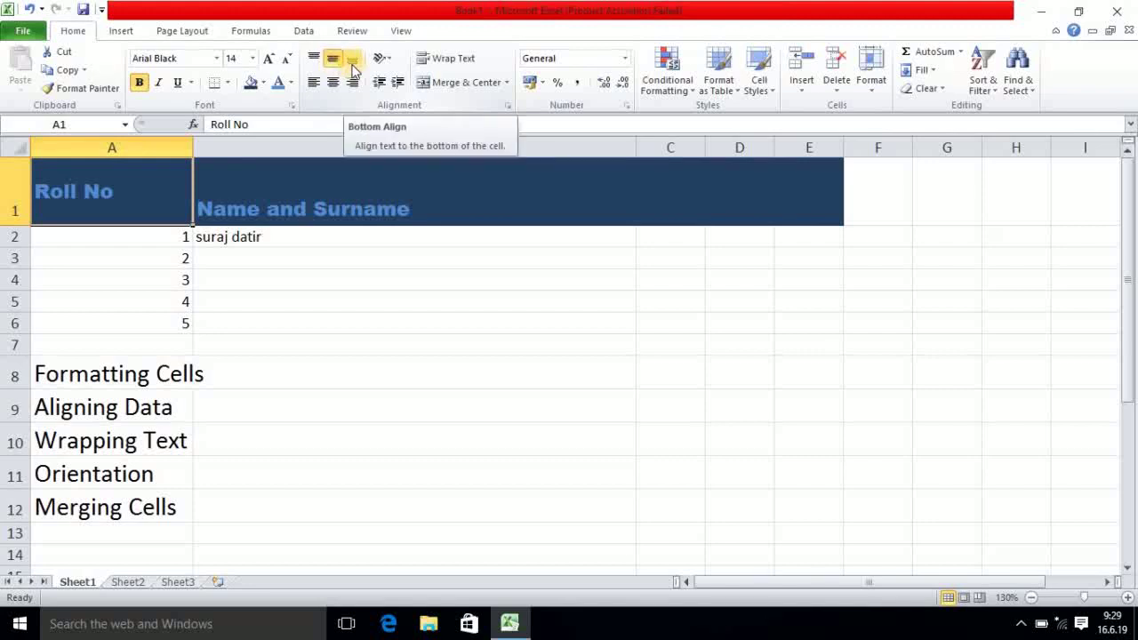
left_click(352, 61)
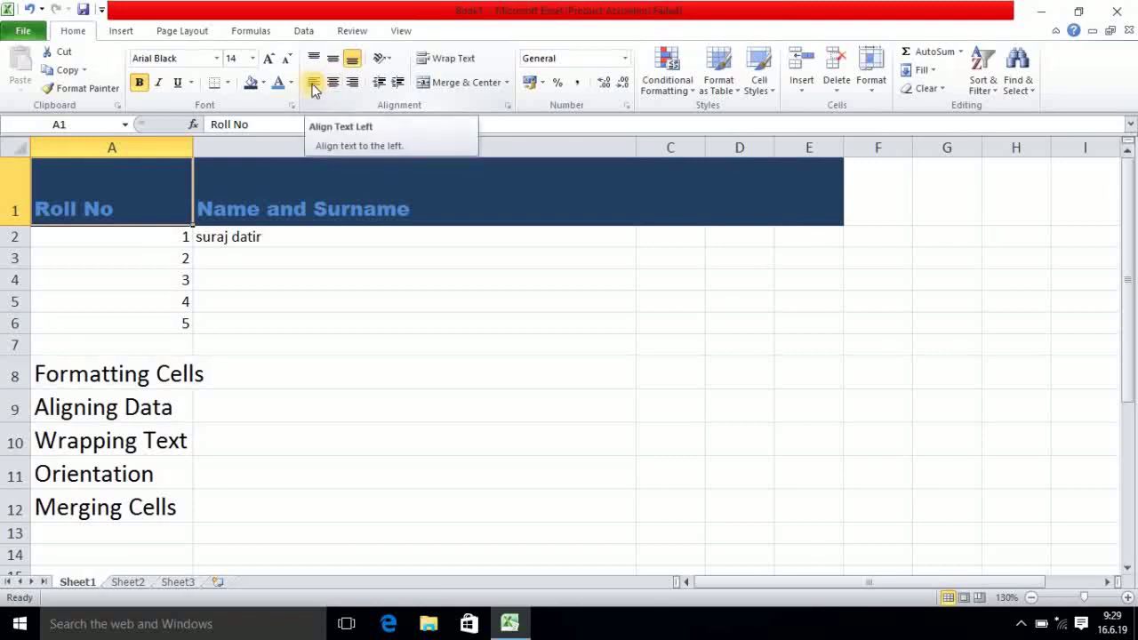
left_click(313, 86)
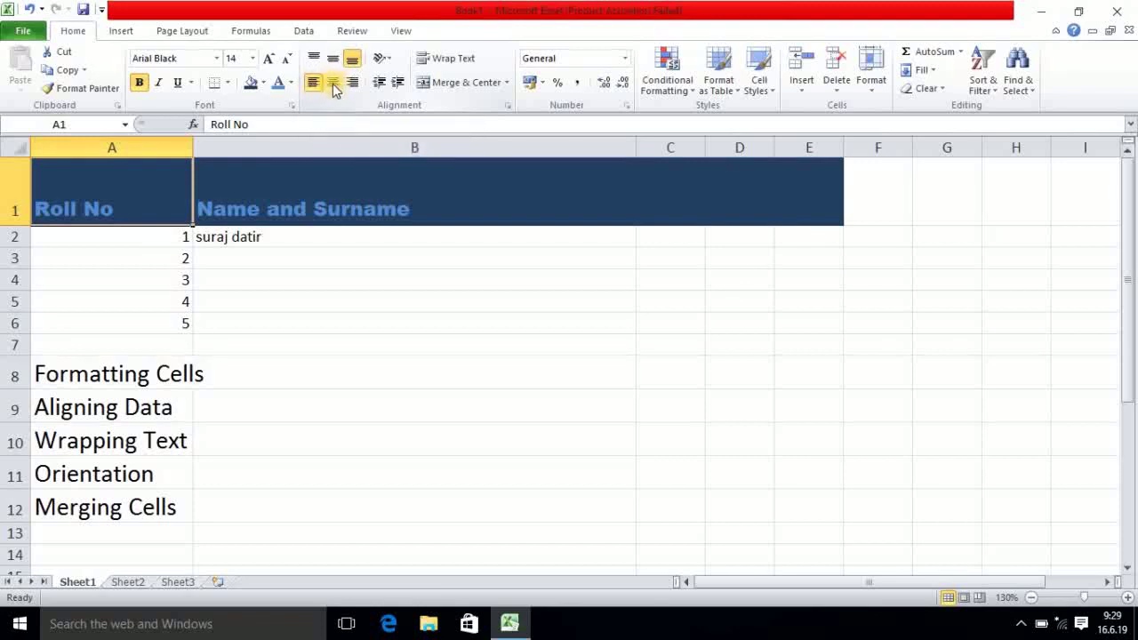
left_click(334, 86)
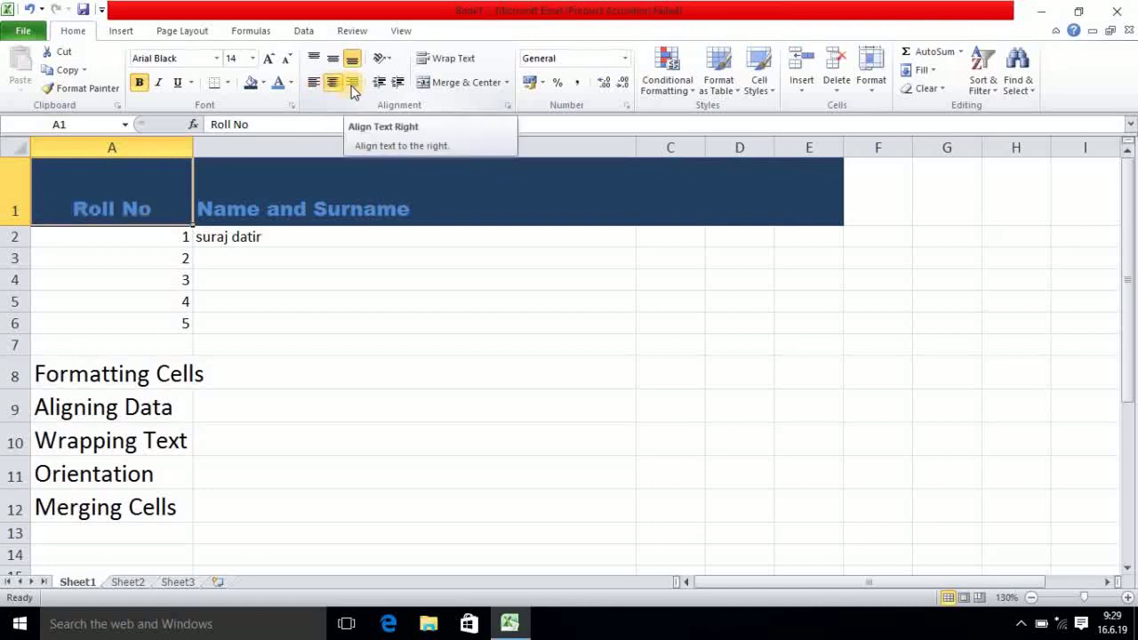
left_click(352, 87)
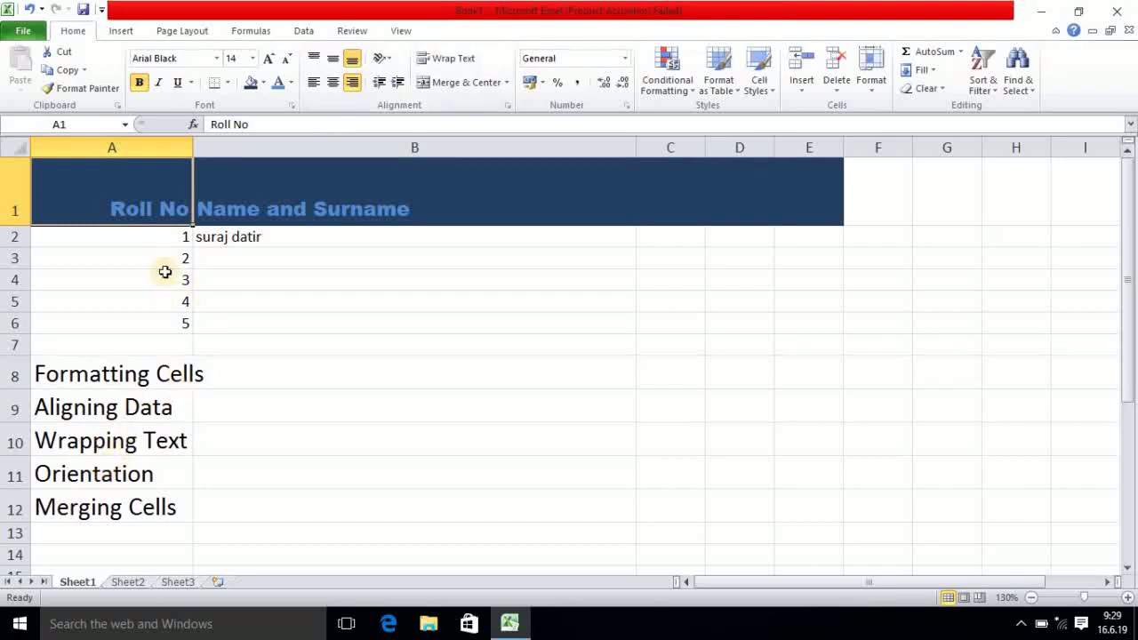
Narrow column B to about 17.86 so Name and Surname spills into column C
left_click(233, 203)
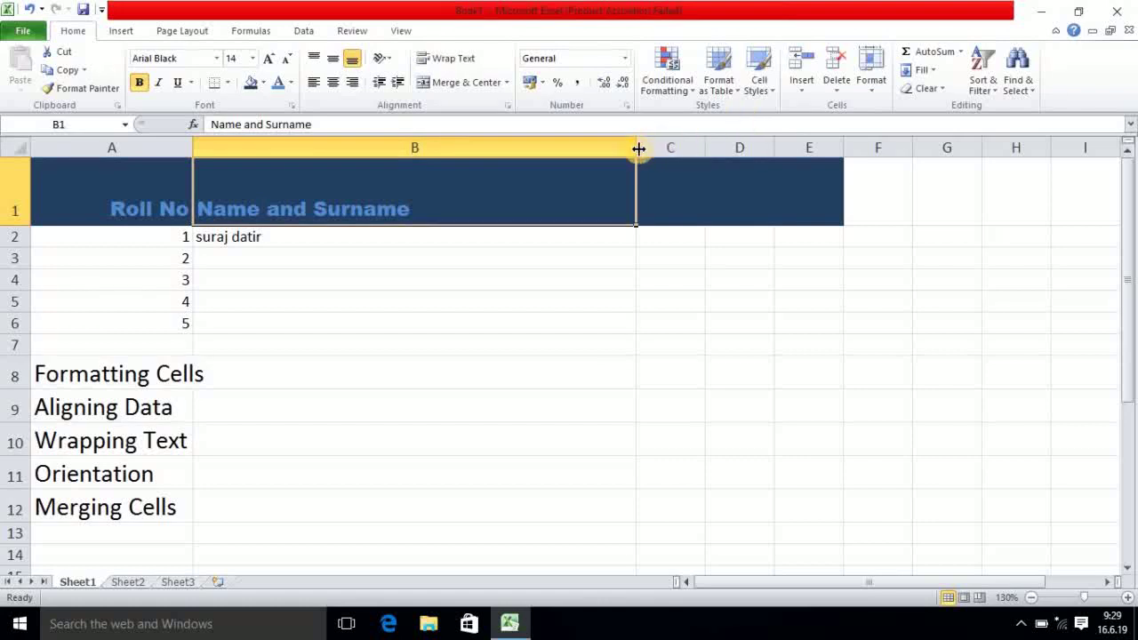
left_click_drag(637, 150, 321, 154)
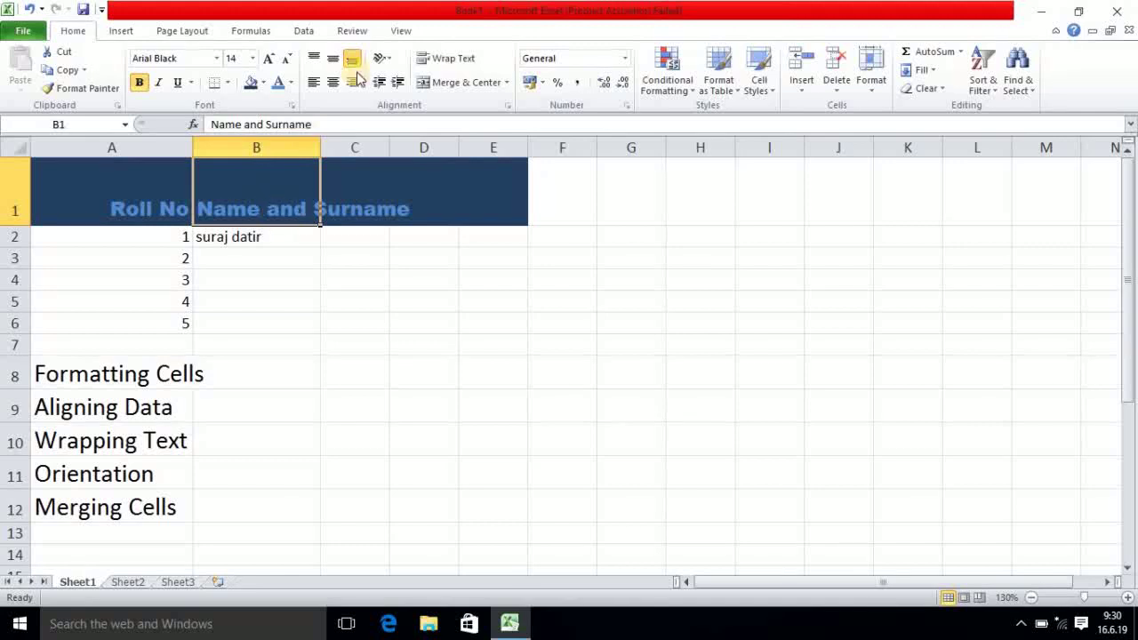
Apply Wrap Text to B1 so Name and Surname wraps onto two lines
left_click(447, 60)
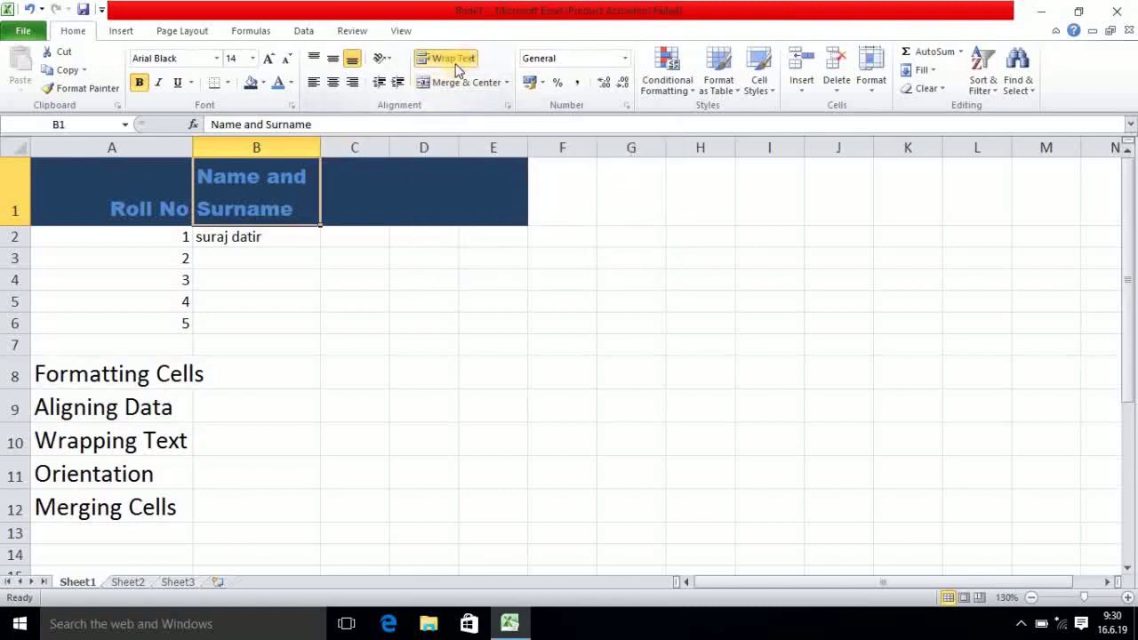
left_click(292, 205)
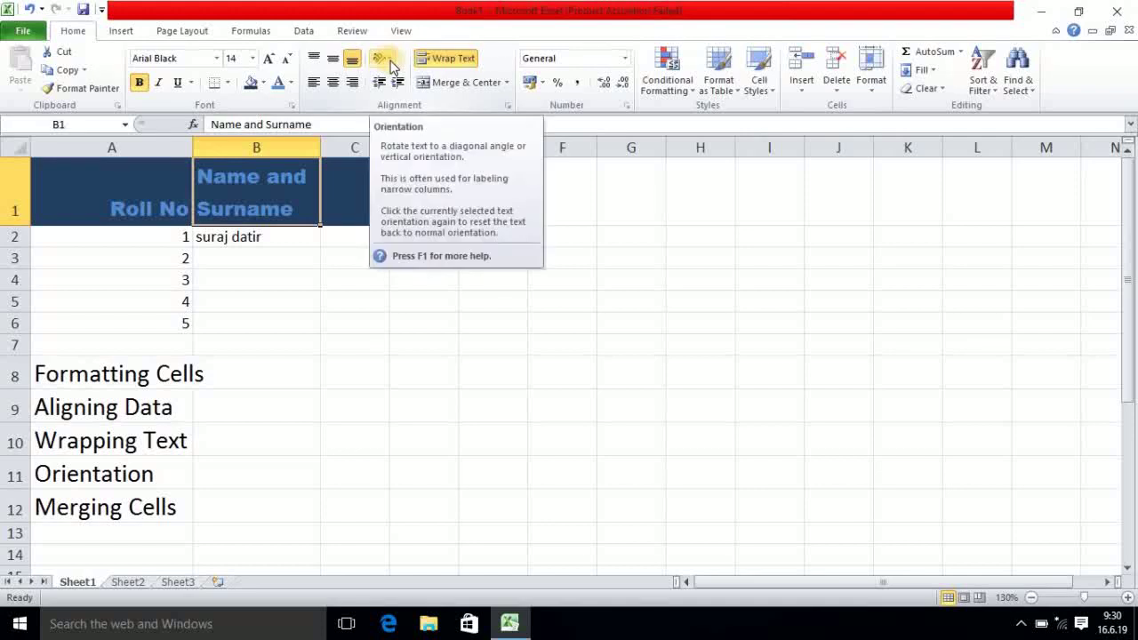
Angle Roll No counterclockwise, then clockwise, reset it, and finally stack it as vertical text
left_click(141, 195)
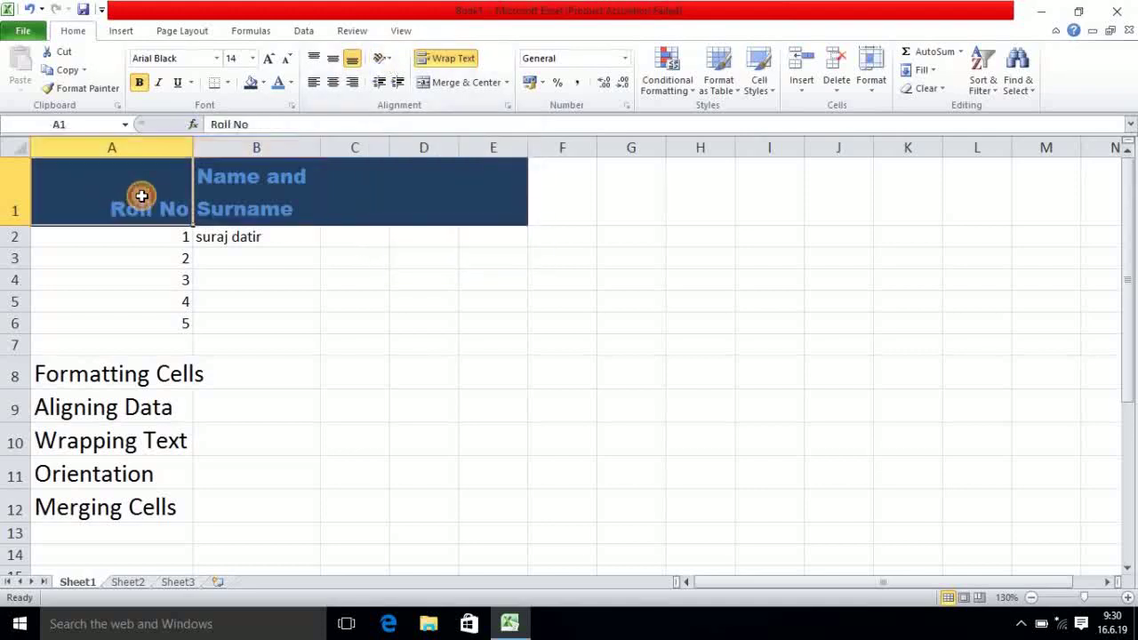
left_click(392, 64)
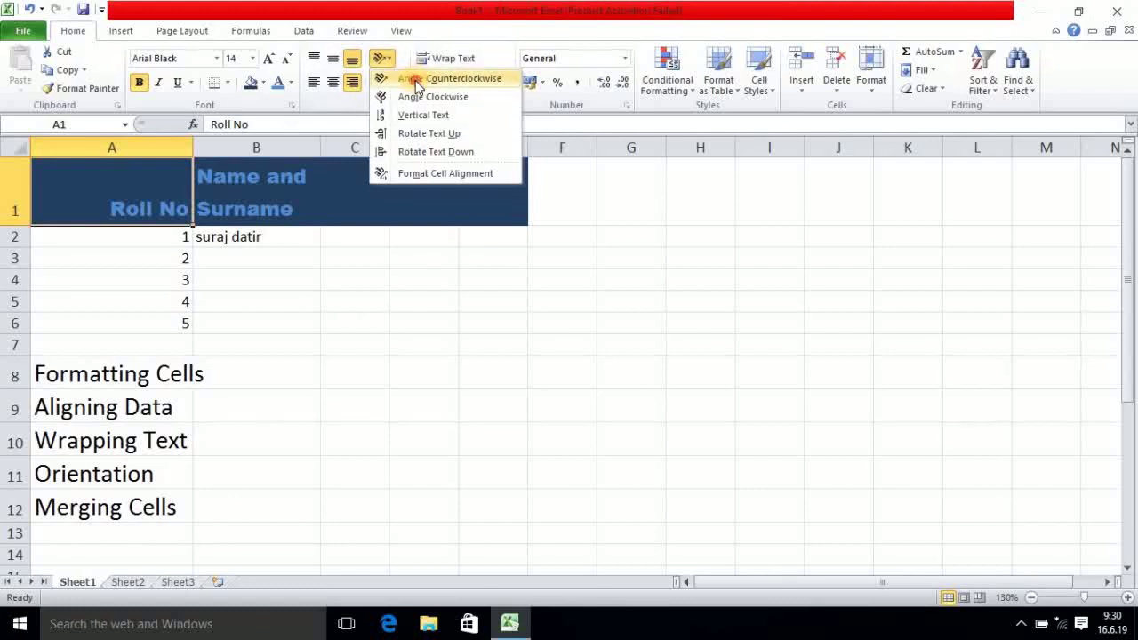
left_click(415, 80)
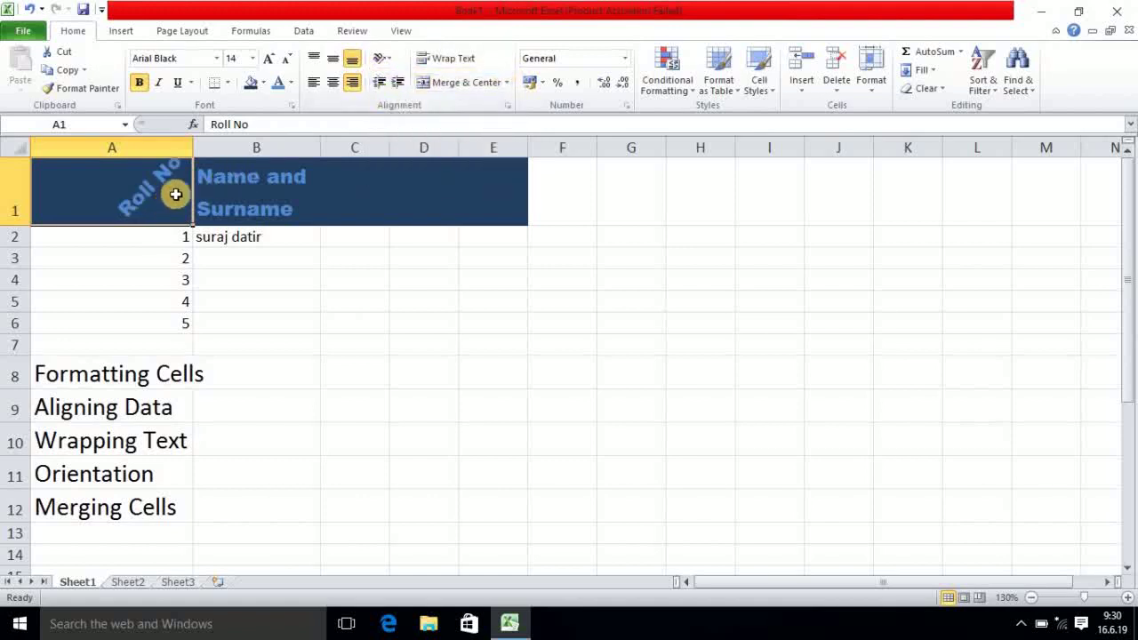
left_click(391, 59)
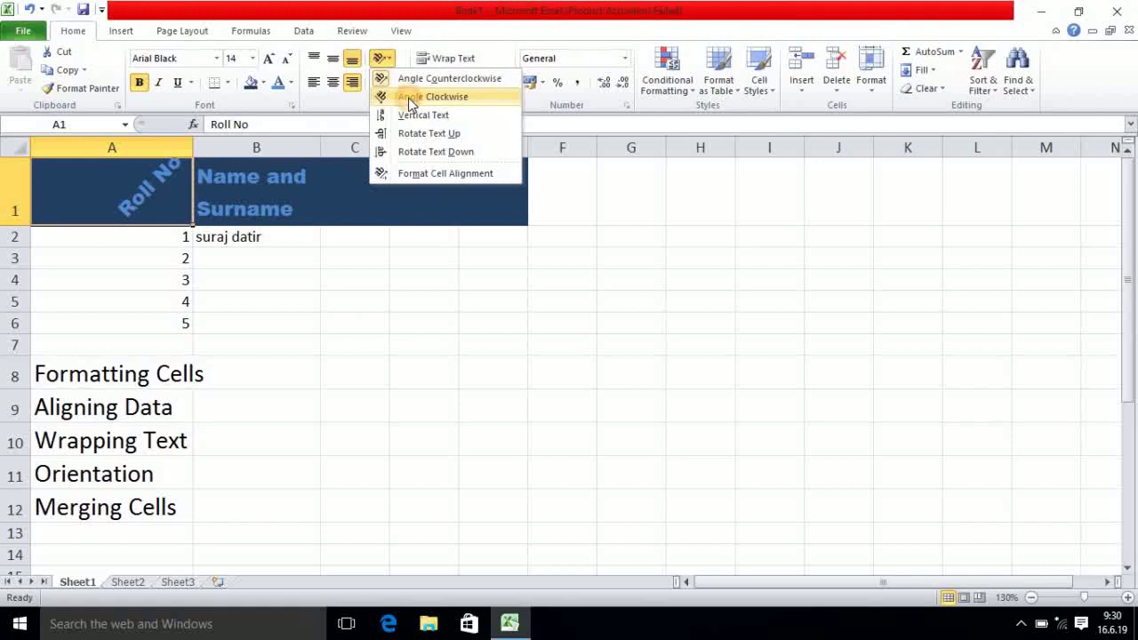
left_click(411, 98)
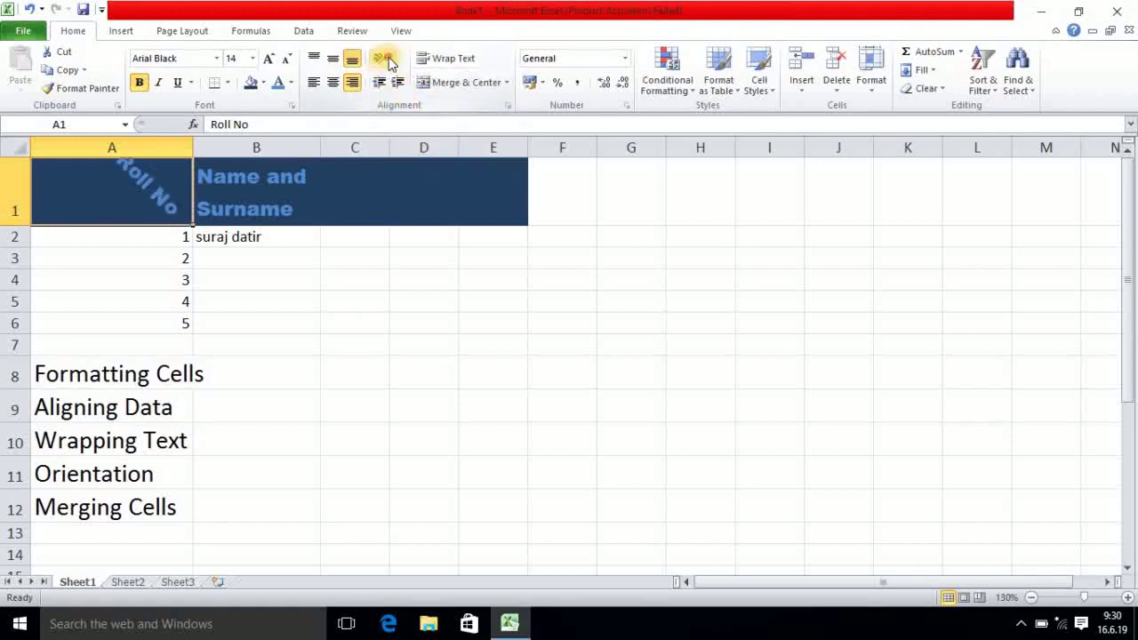
left_click(389, 60)
left_click(418, 98)
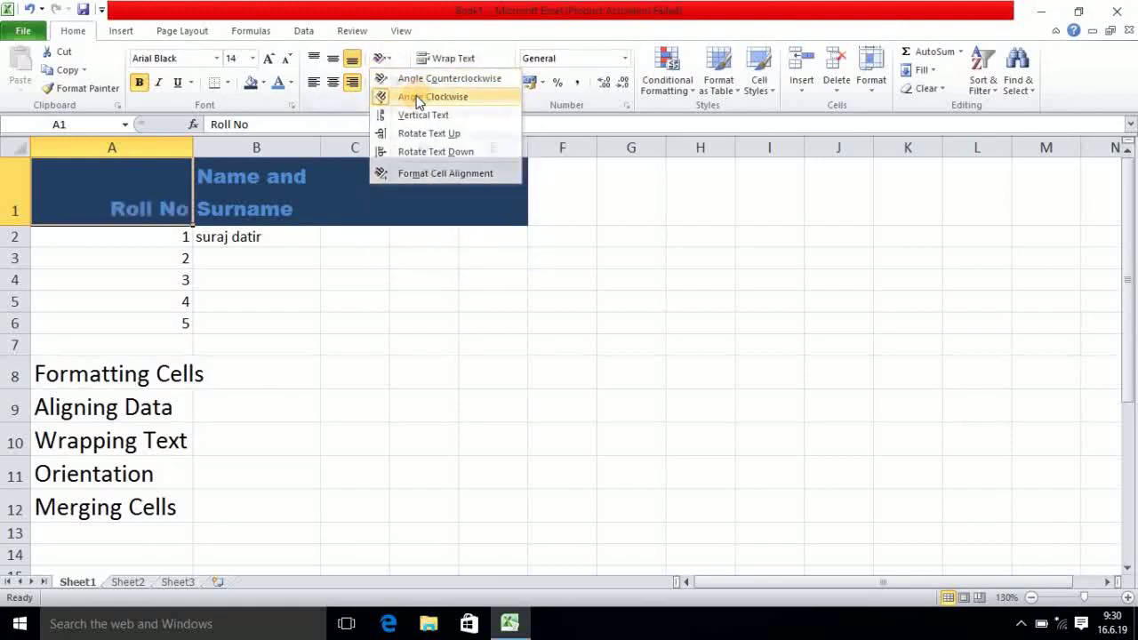
left_click(380, 61)
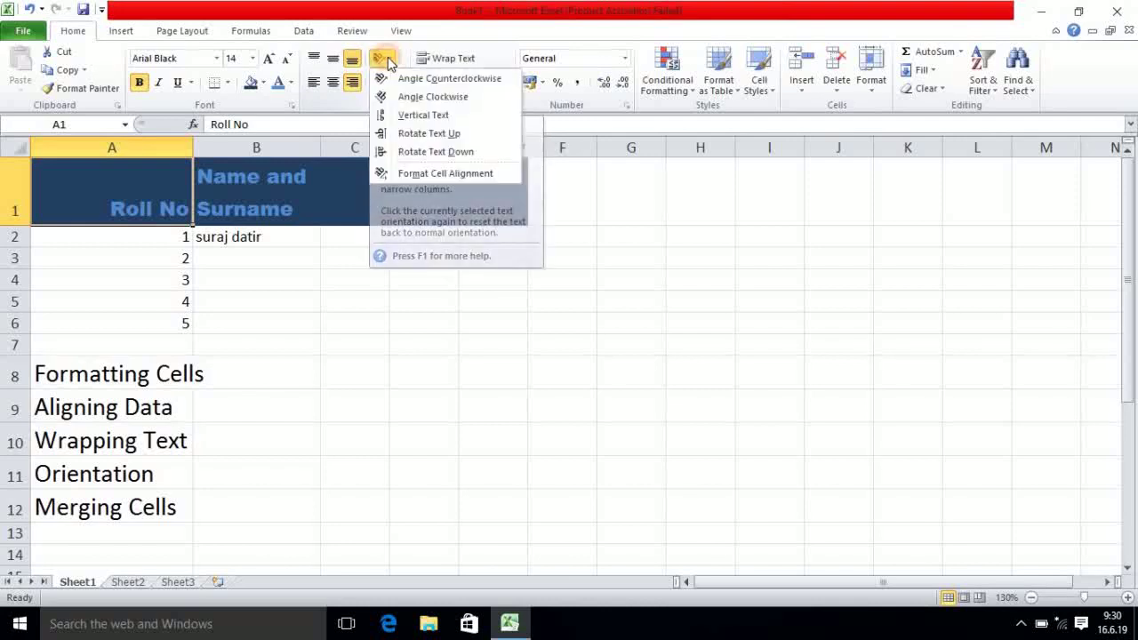
left_click(418, 115)
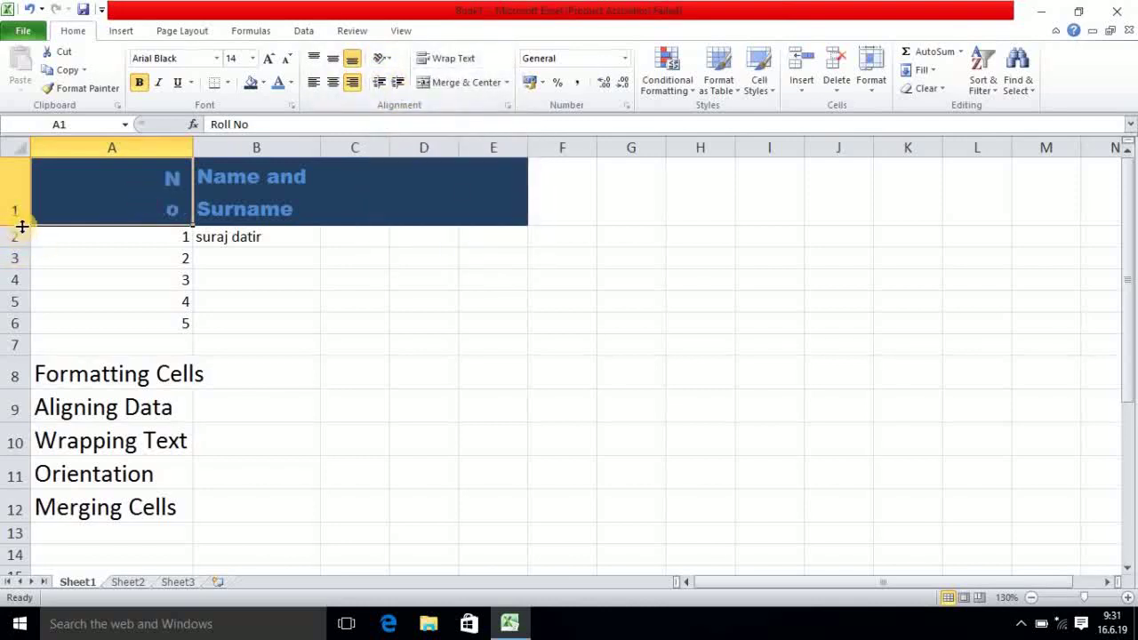
Make row 1 taller and rotate Roll No to read upward, then downward
left_click_drag(22, 227, 26, 384)
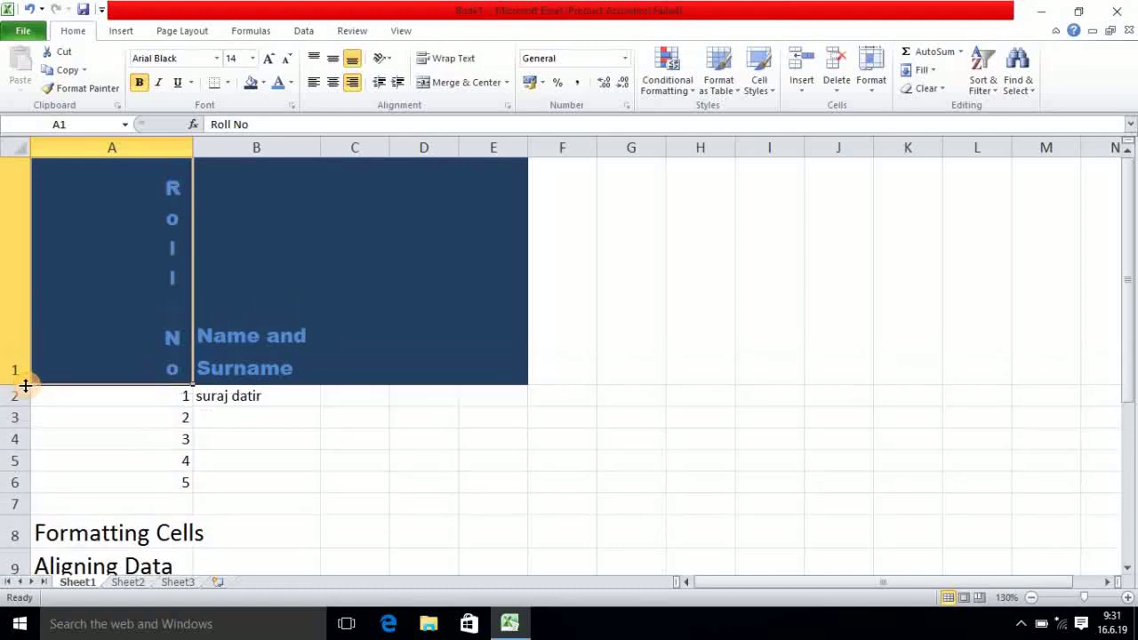
left_click(391, 65)
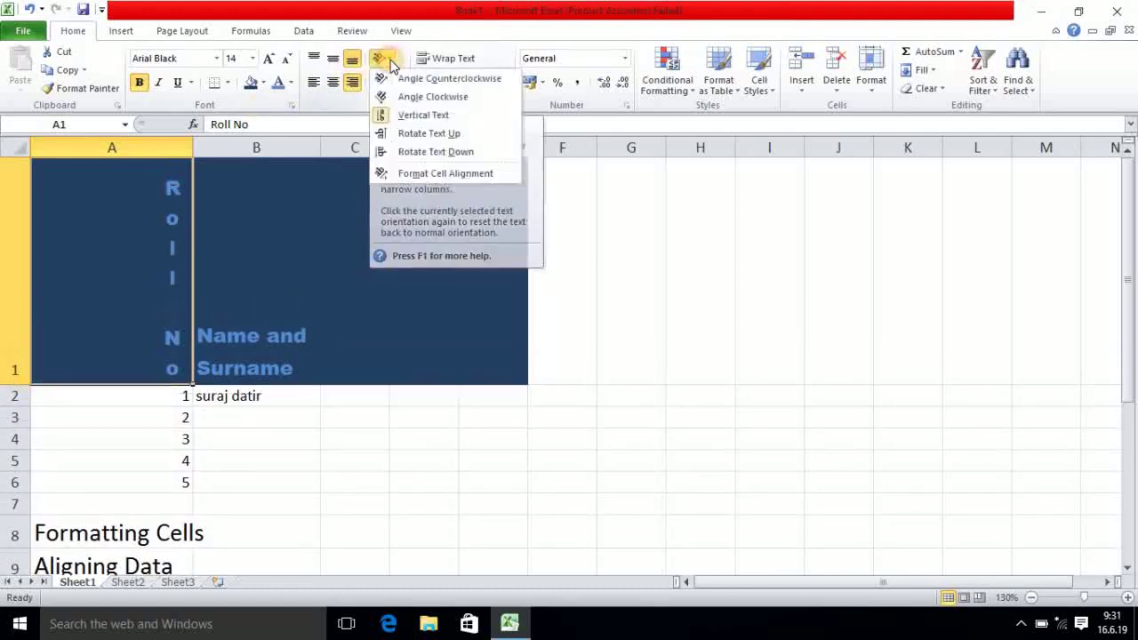
left_click(416, 137)
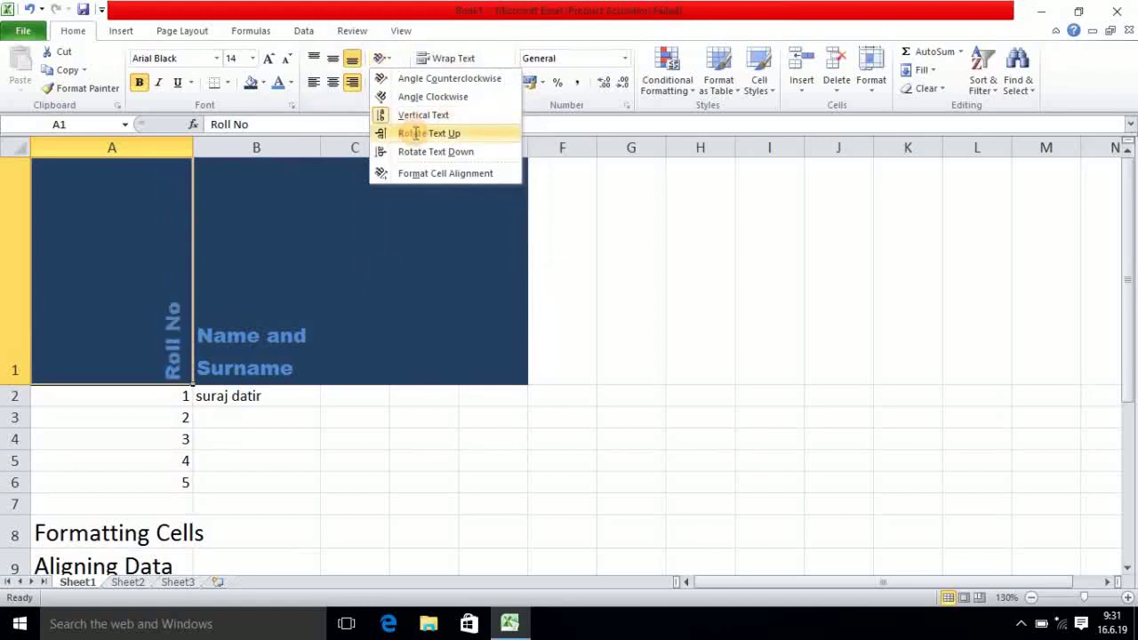
left_click(391, 62)
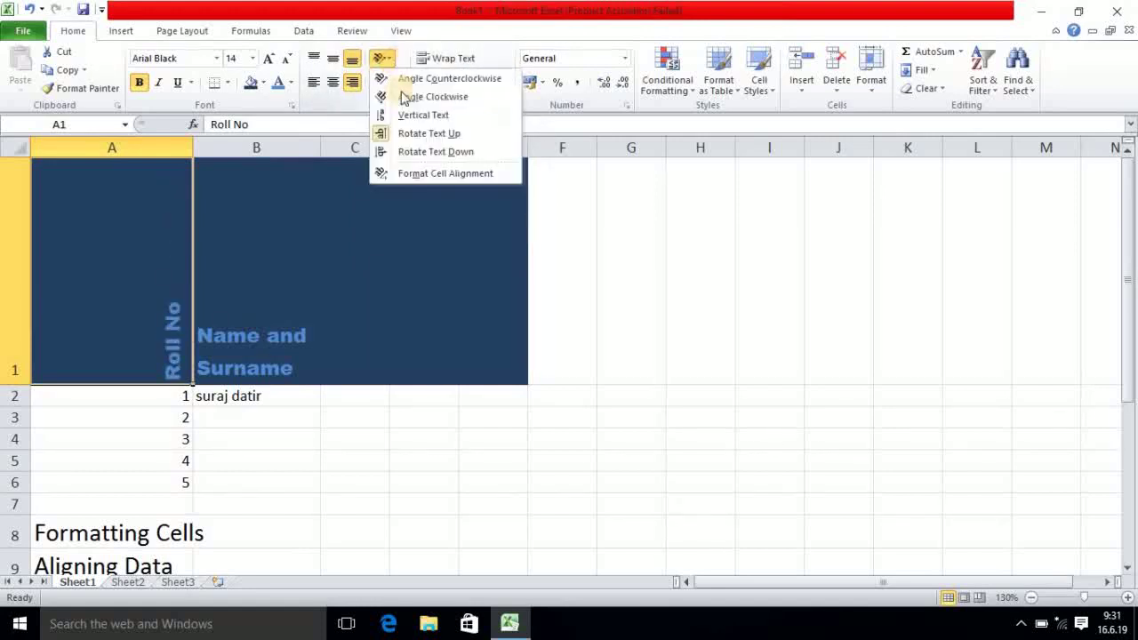
left_click(416, 149)
left_click(416, 147)
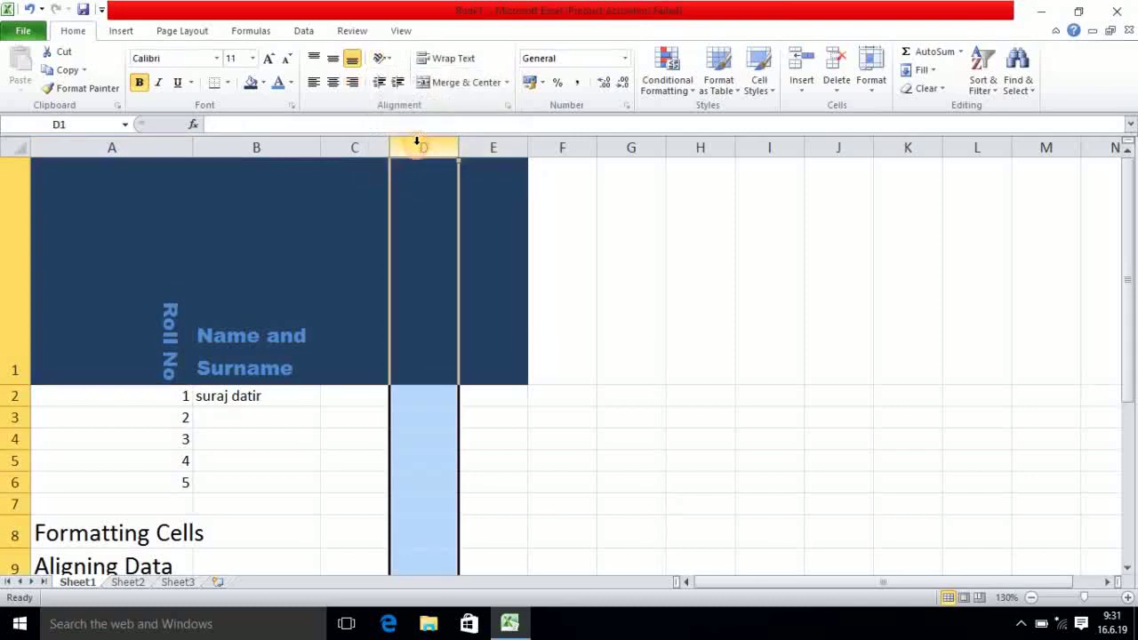
Reselect A1 and switch Roll No between upward and downward rotation, ending downward
left_click(102, 275)
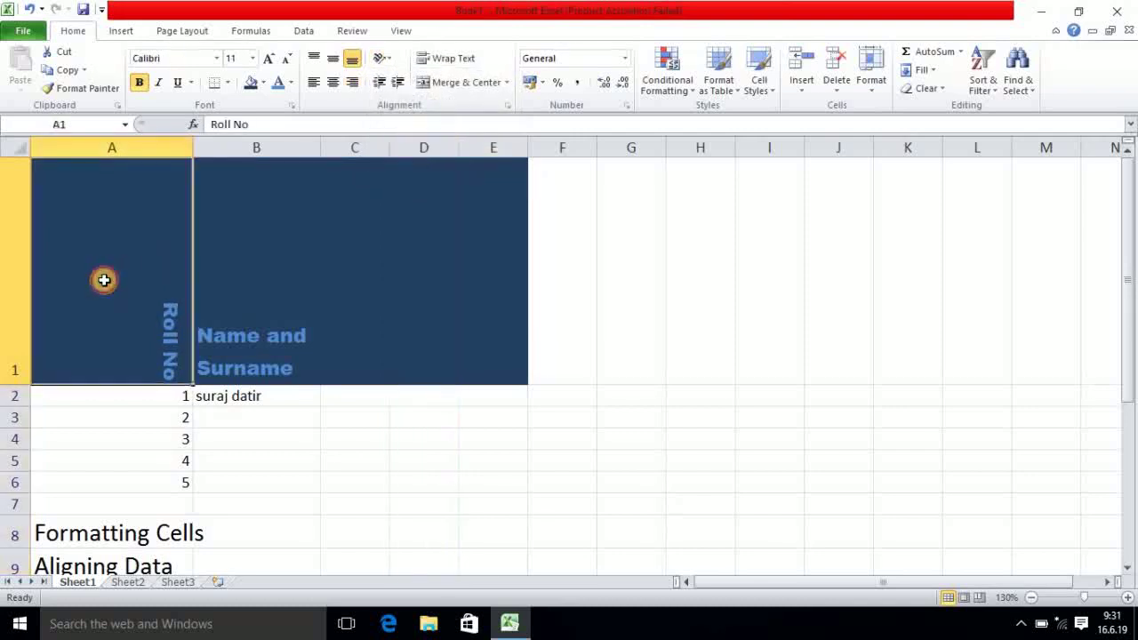
left_click(391, 60)
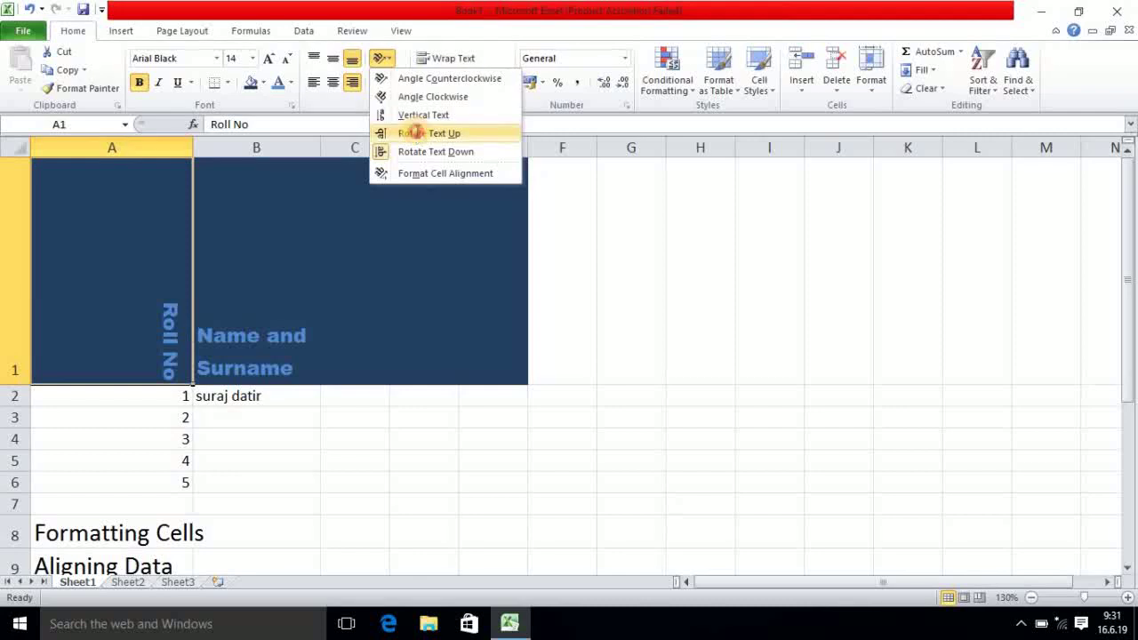
left_click(416, 132)
left_click(382, 59)
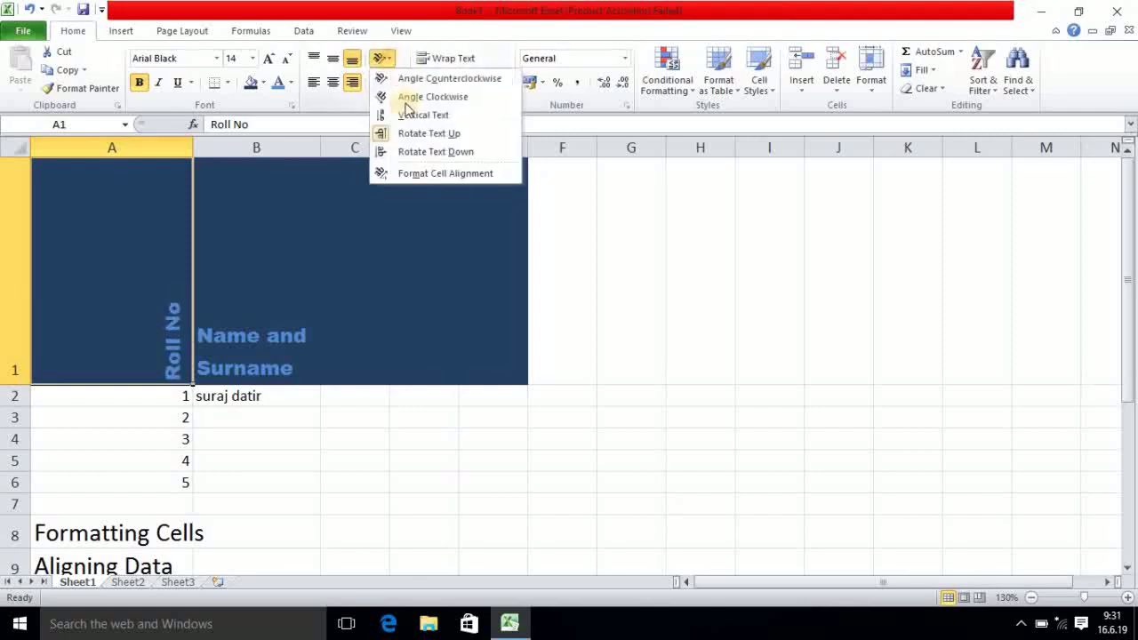
left_click(425, 151)
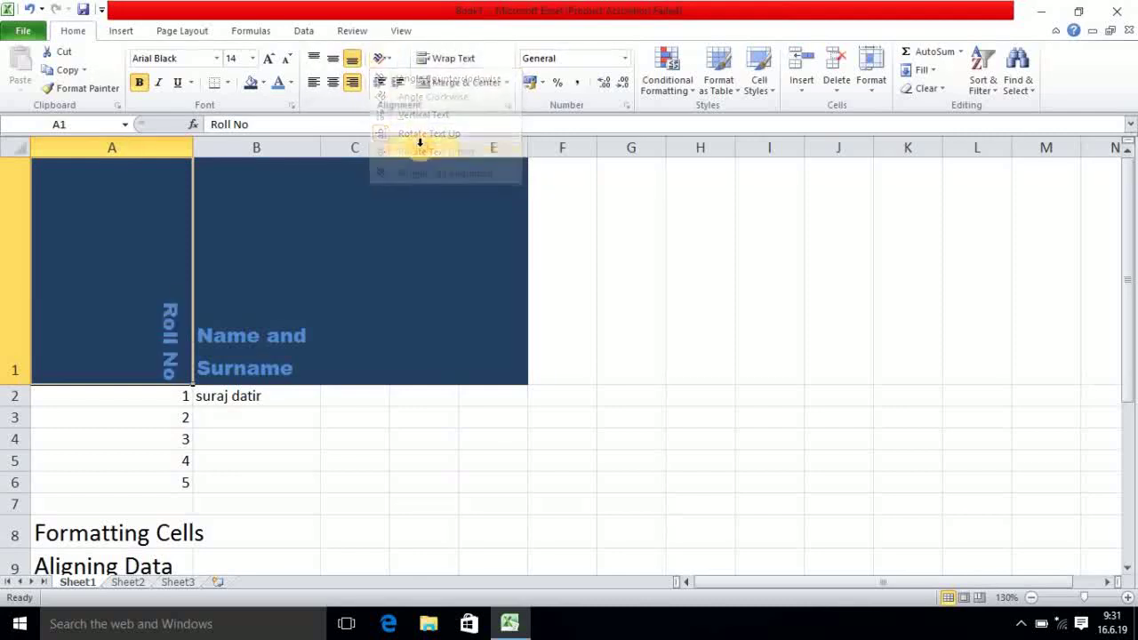
left_click(382, 59)
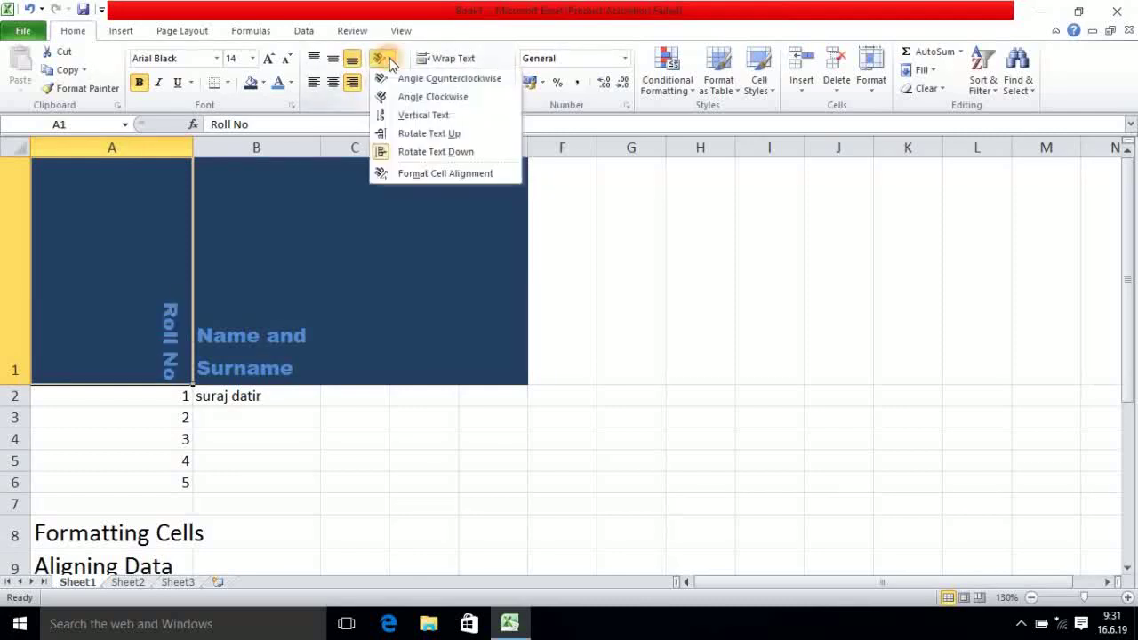
Tilt the Roll No header in A1 to a 44 degree orientation
left_click(418, 175)
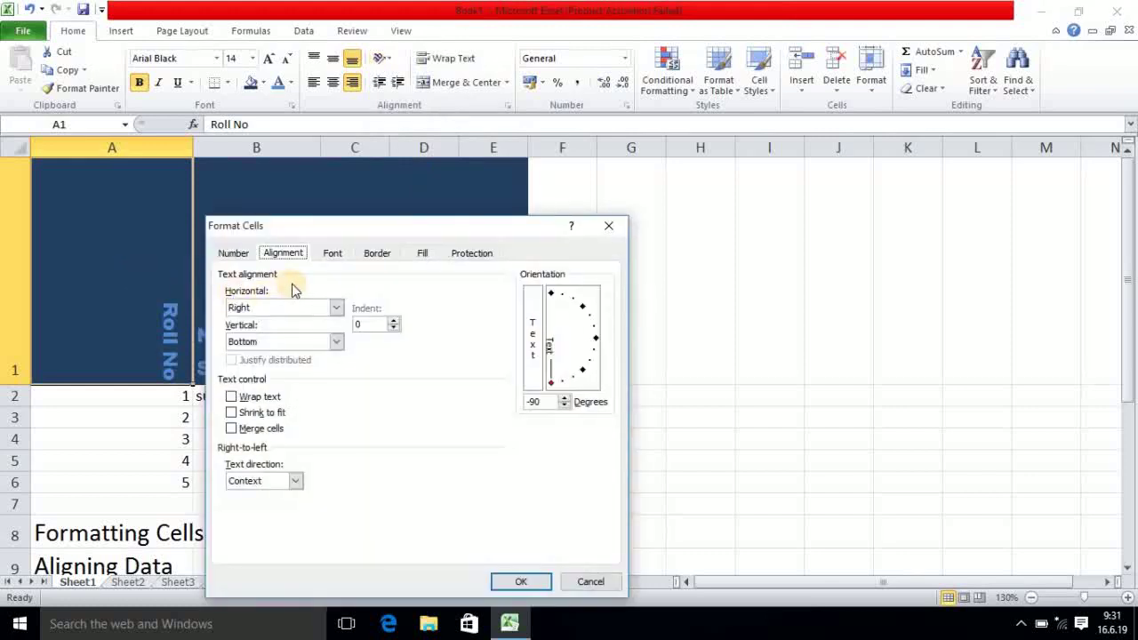
left_click_drag(572, 346, 586, 307)
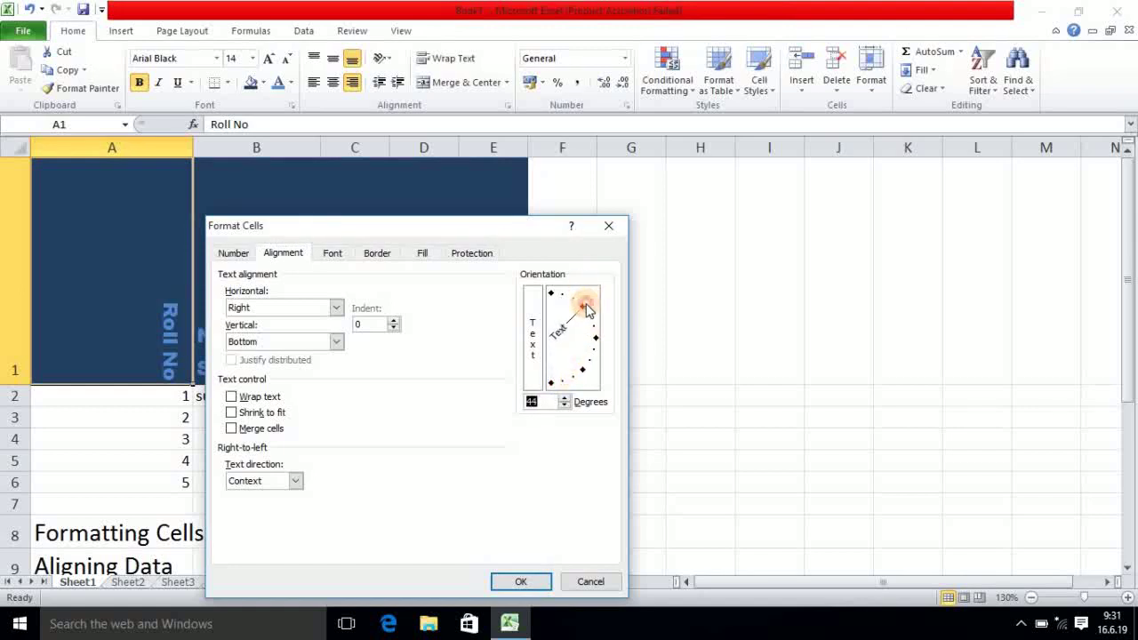
left_click(523, 583)
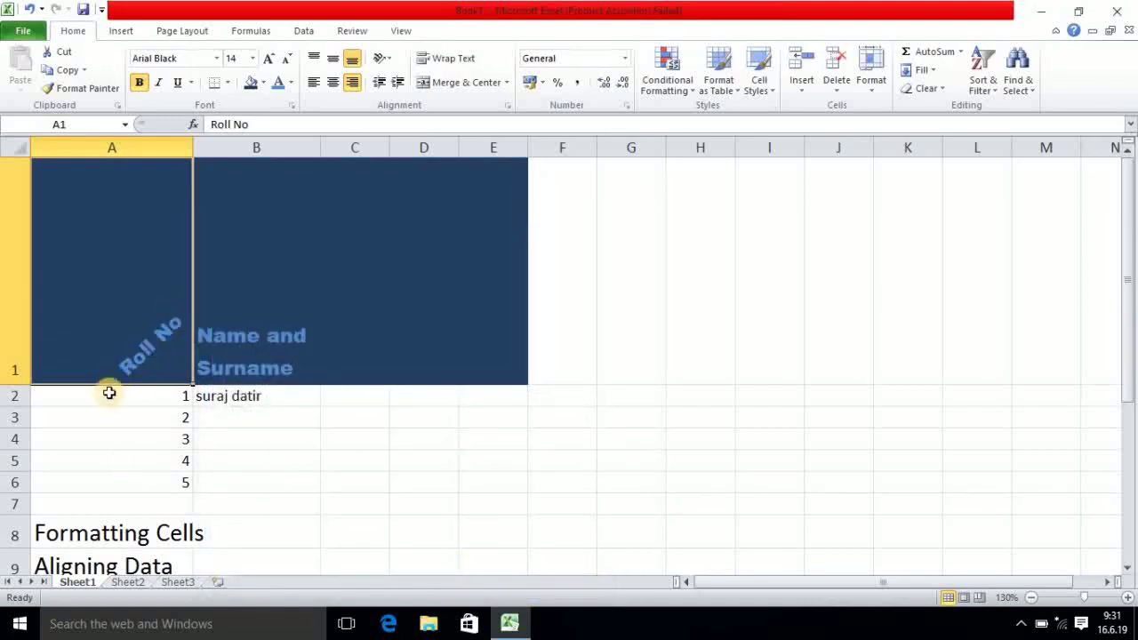
Change the Roll No header's orientation from 44 to -15 degrees
left_click(392, 61)
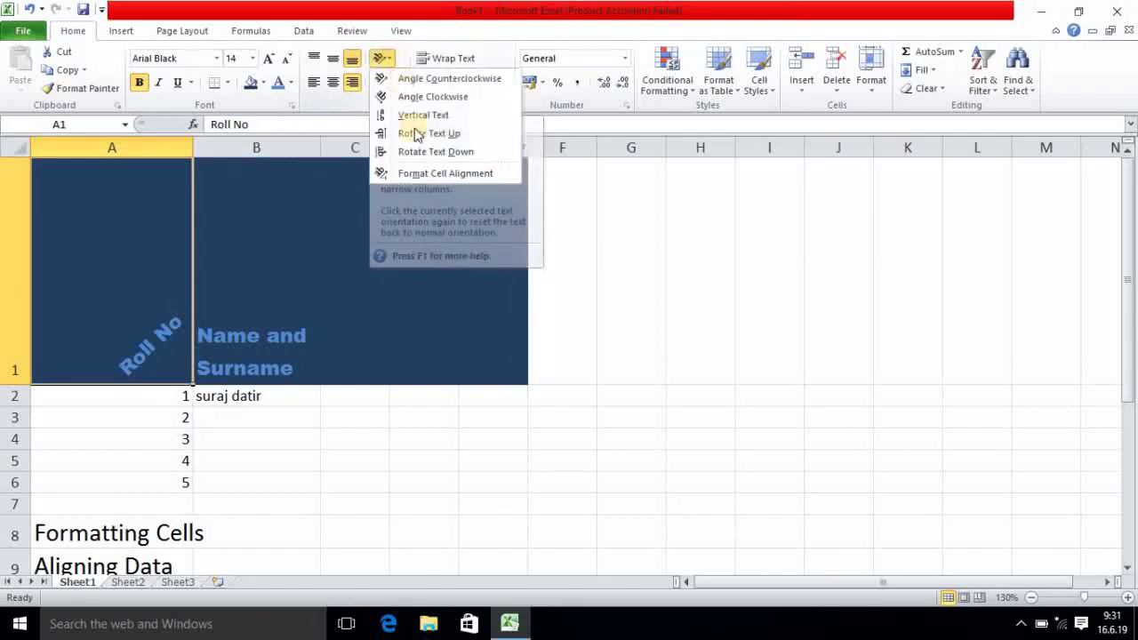
left_click(423, 173)
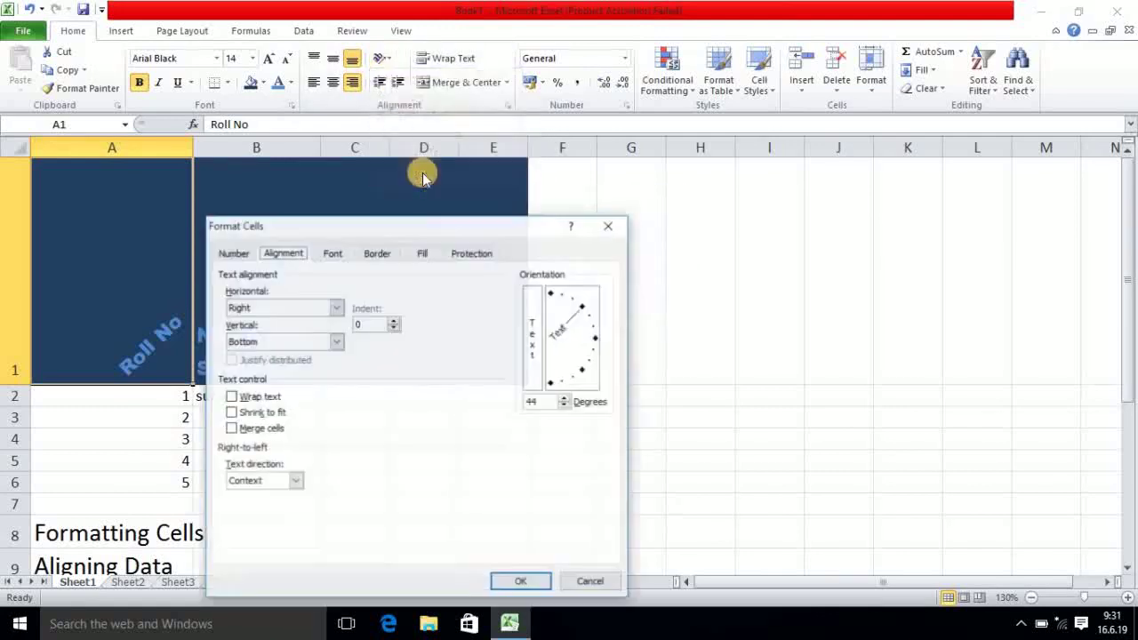
left_click_drag(583, 309, 594, 358)
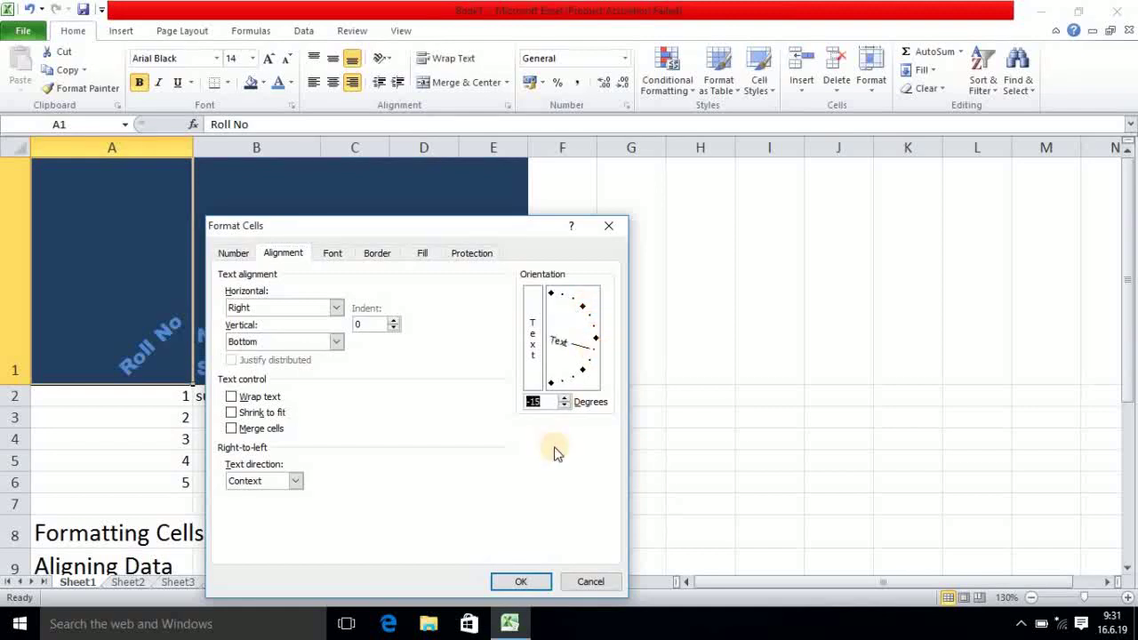
left_click(522, 583)
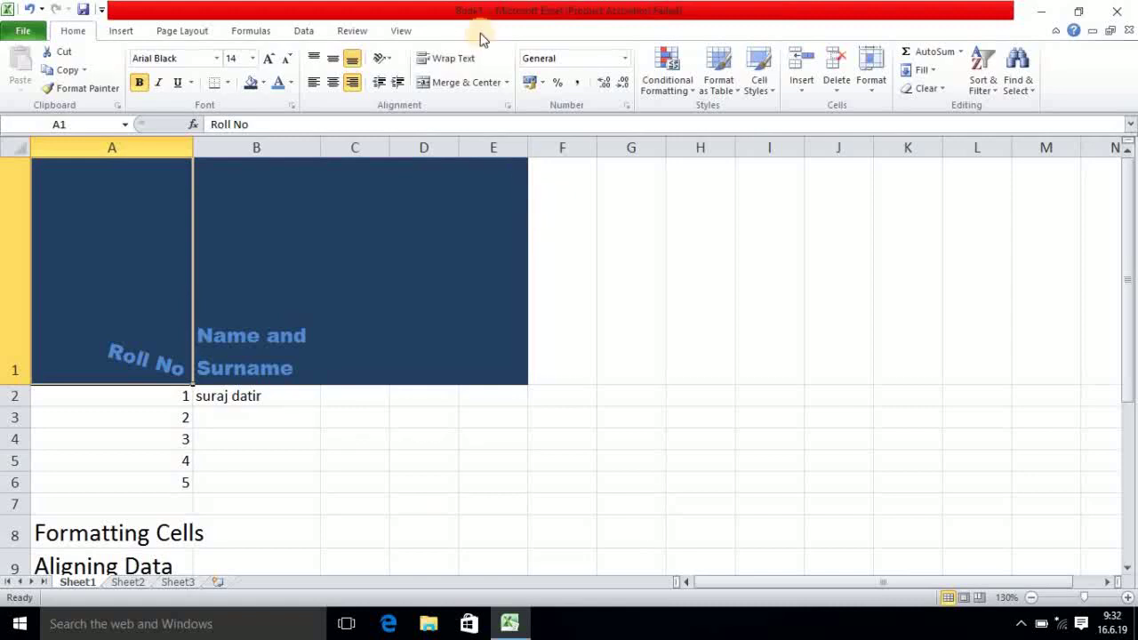
left_click(254, 257)
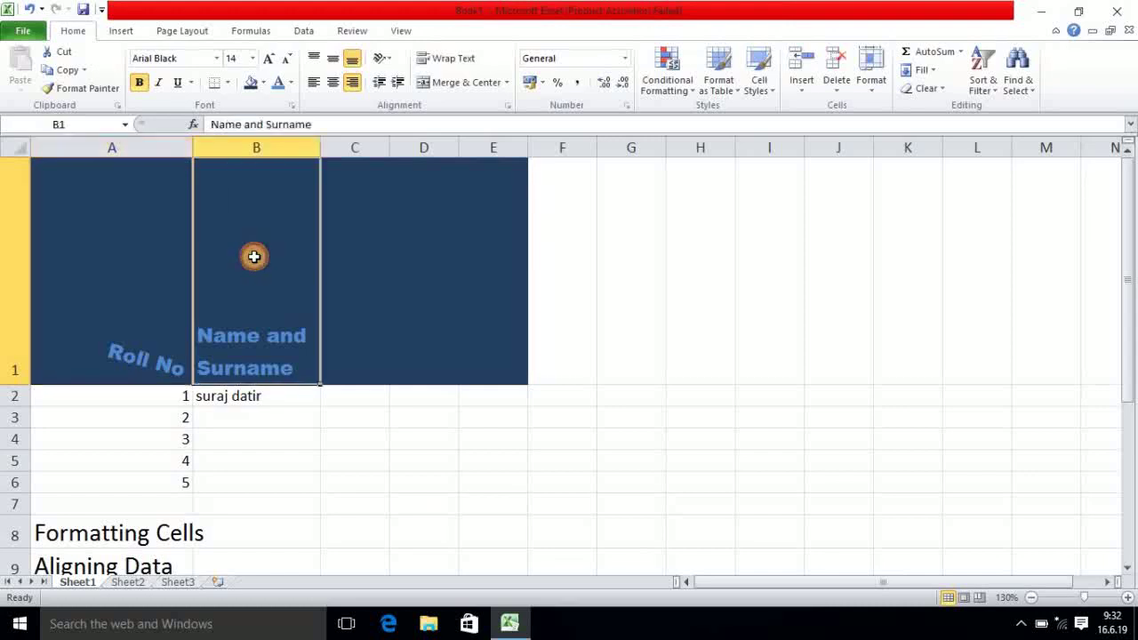
left_click(636, 437)
left_click(267, 286)
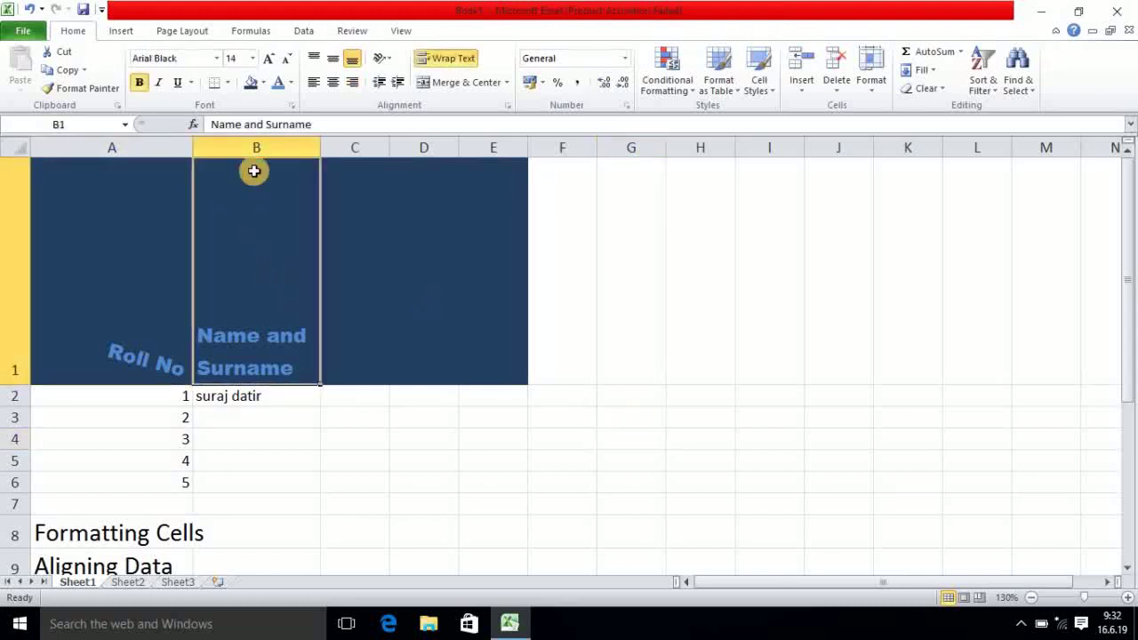
left_click(373, 282)
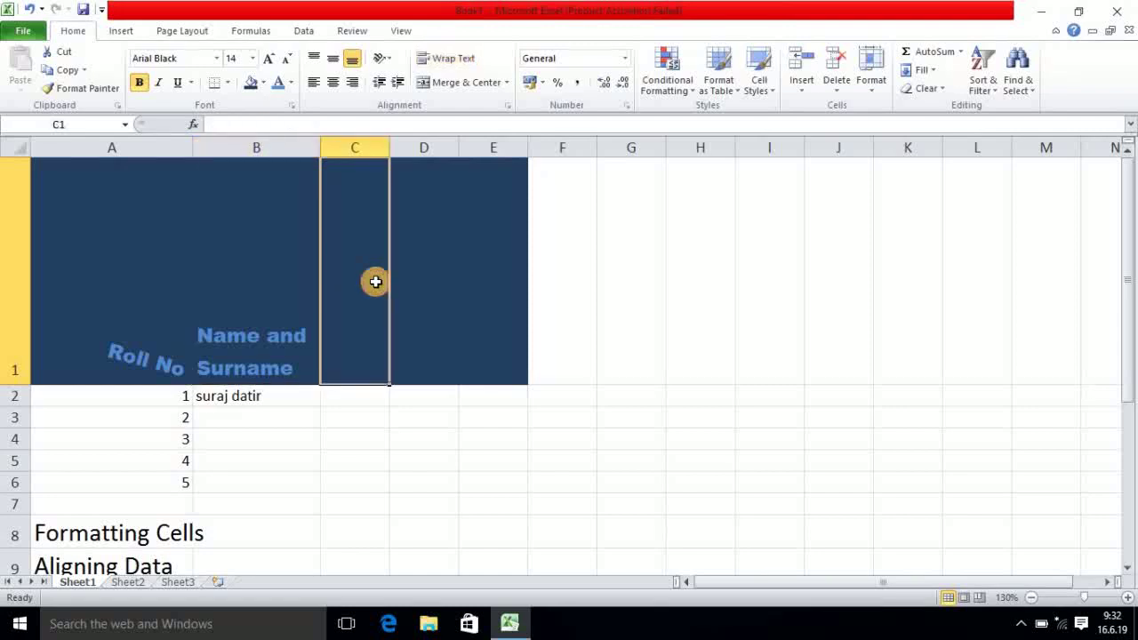
left_click(429, 254)
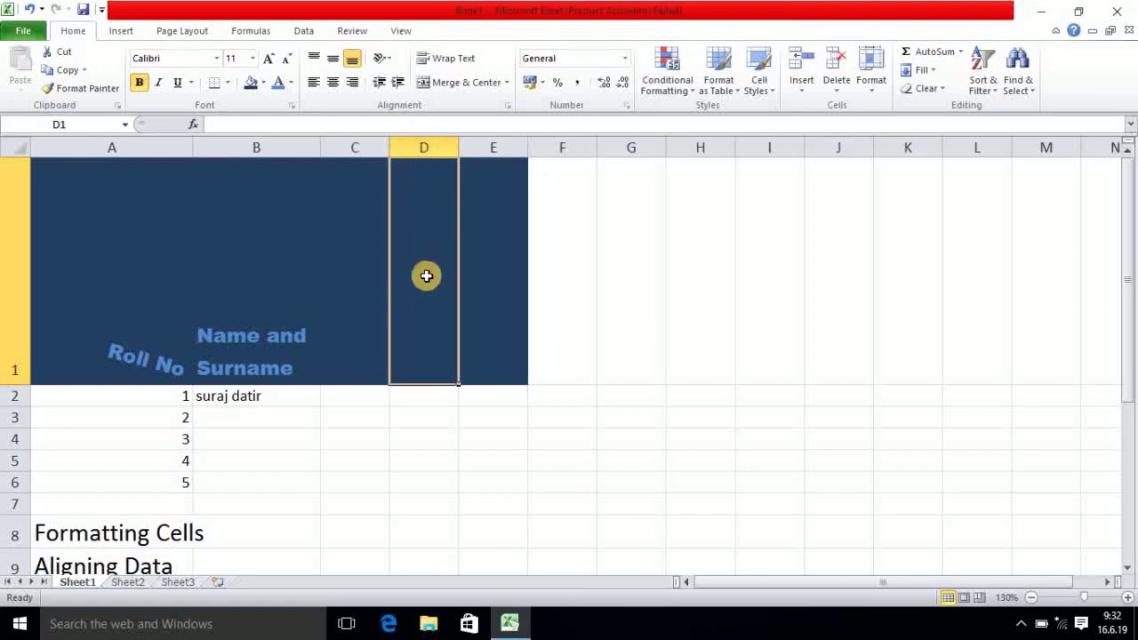
left_click(250, 255)
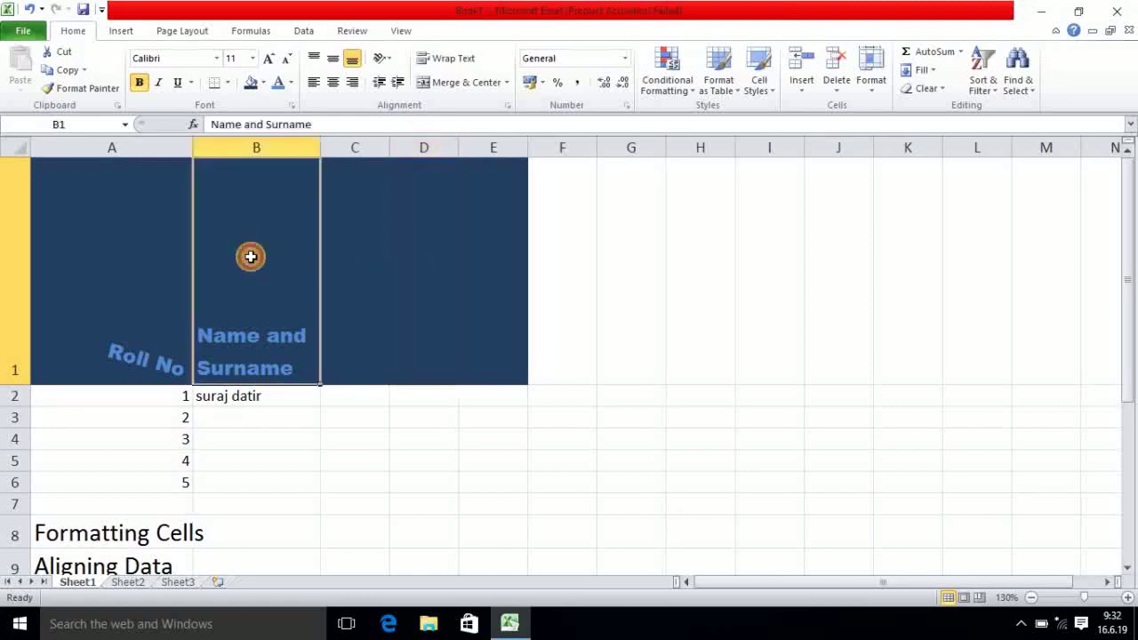
left_click(370, 255)
left_click(416, 257)
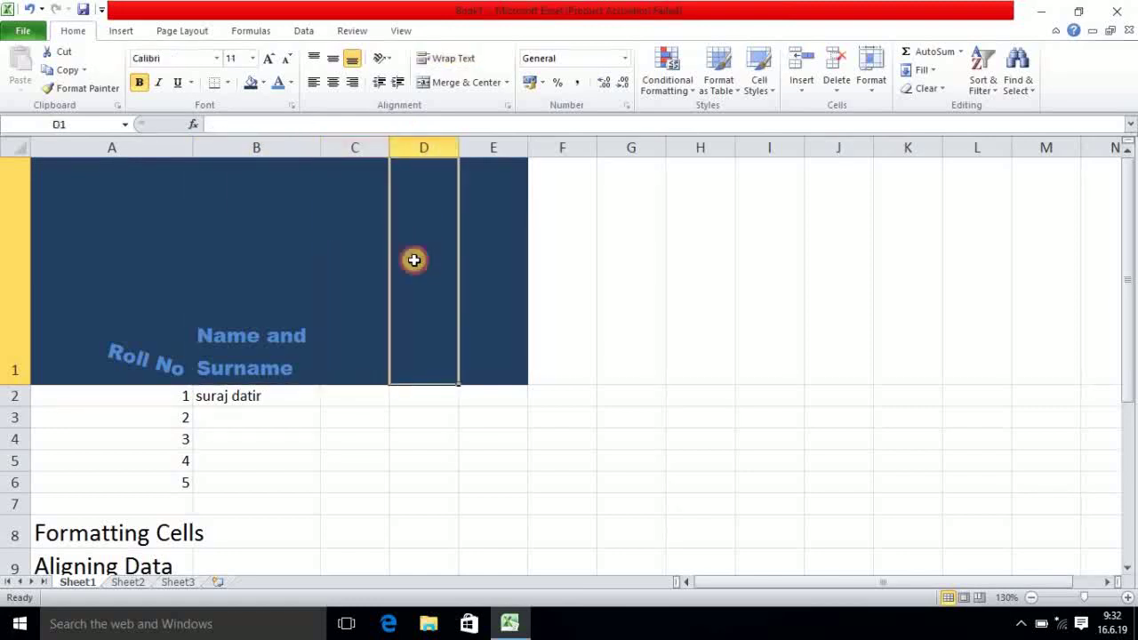
left_click(267, 253)
left_click(358, 257)
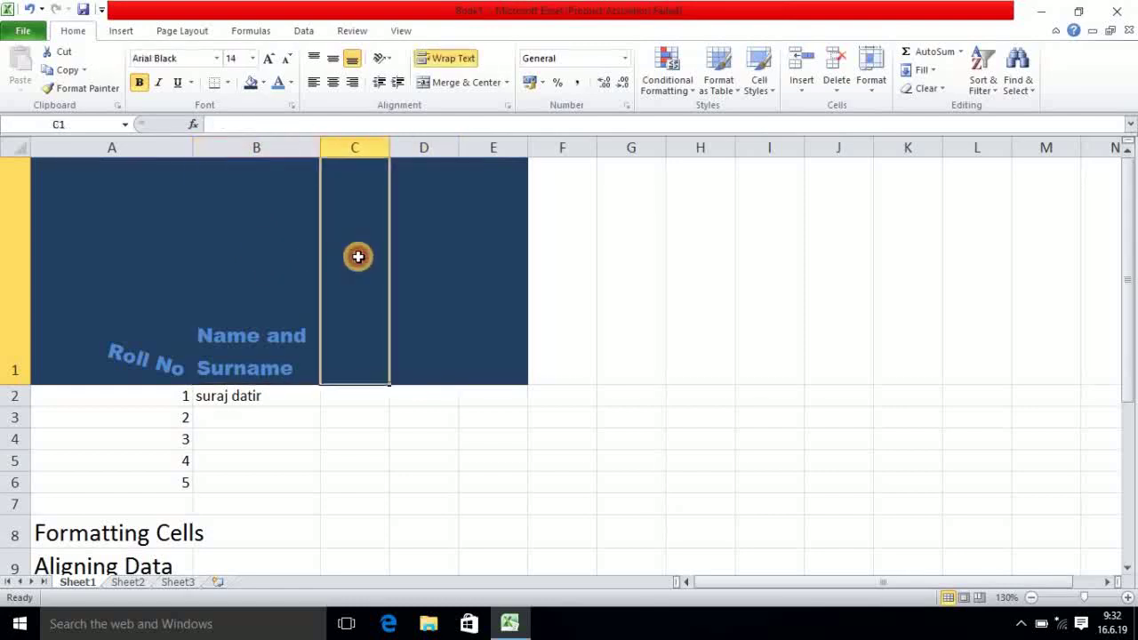
left_click(438, 256)
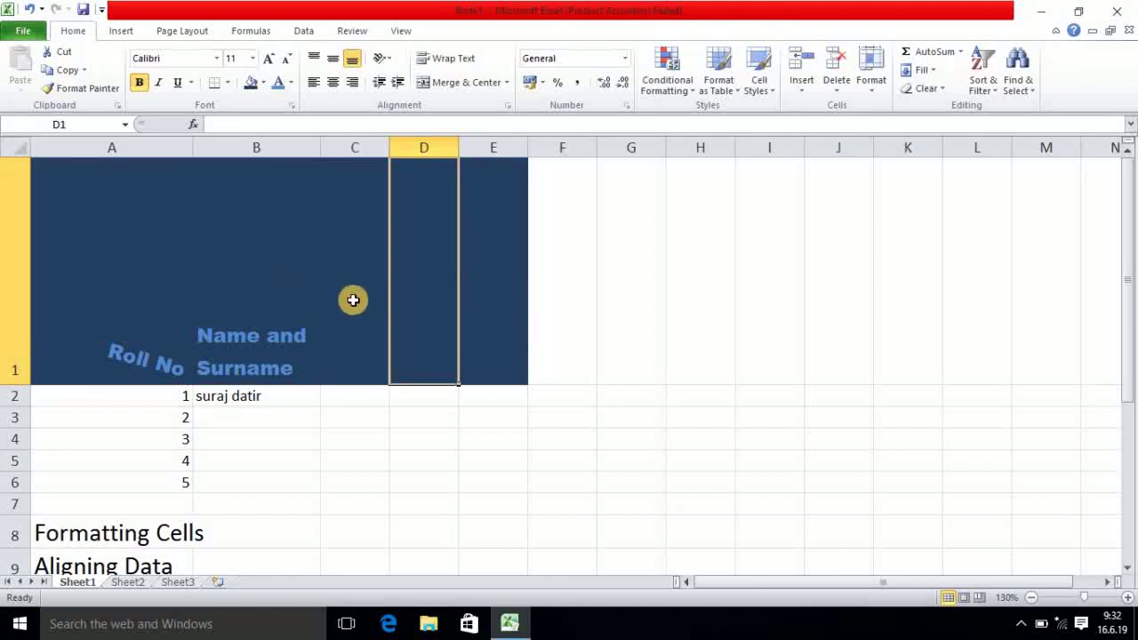
left_click(291, 309)
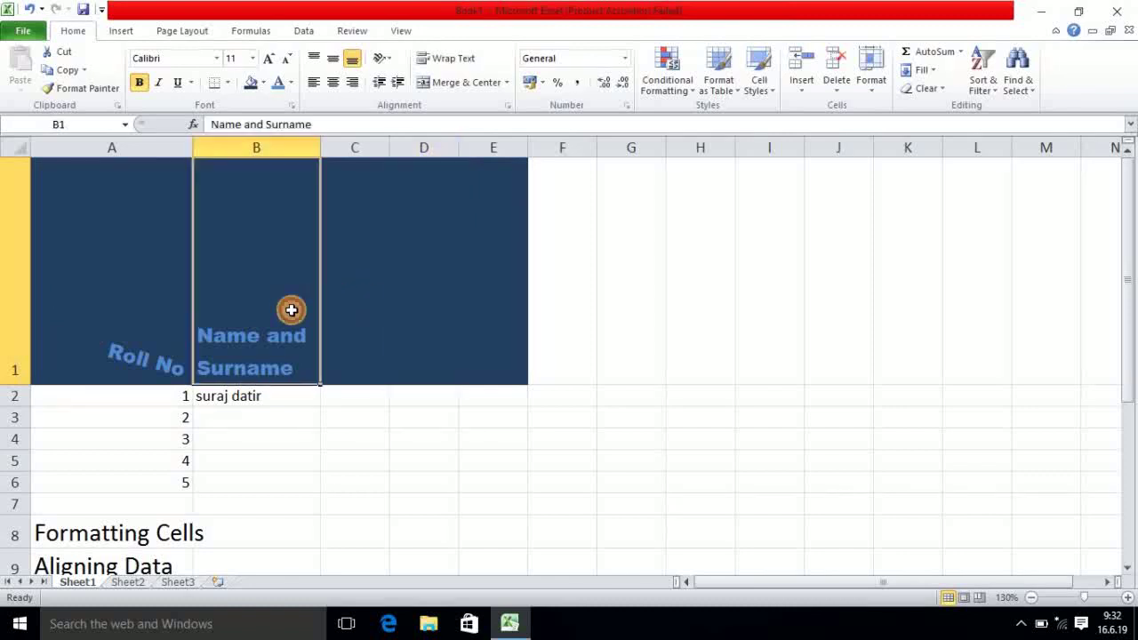
left_click(356, 296)
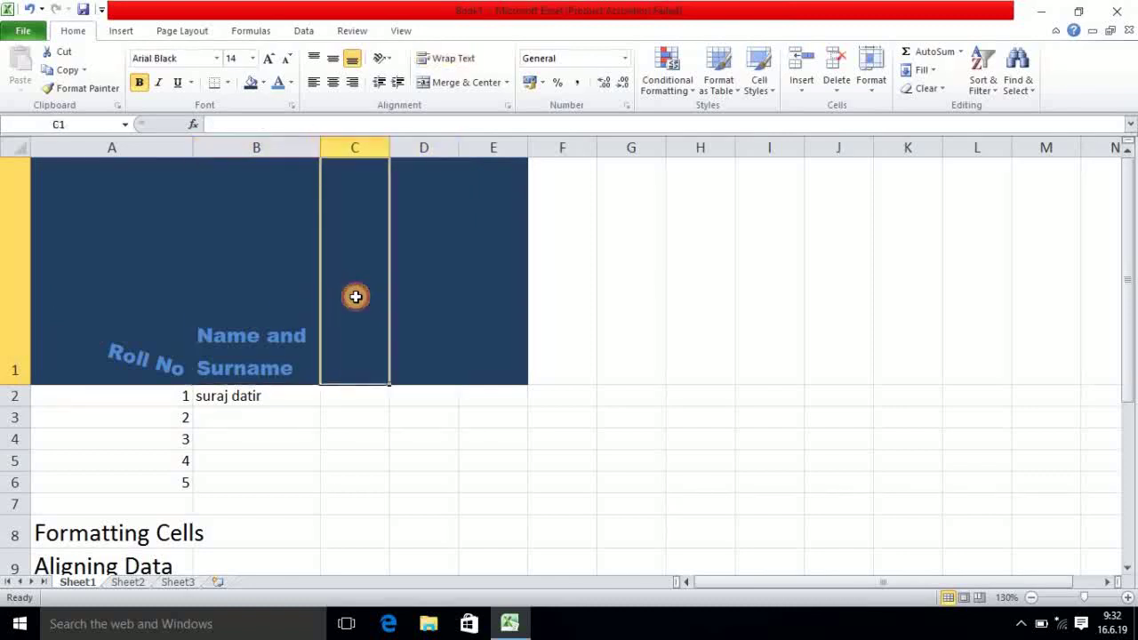
left_click(287, 293)
left_click_drag(288, 294, 367, 297)
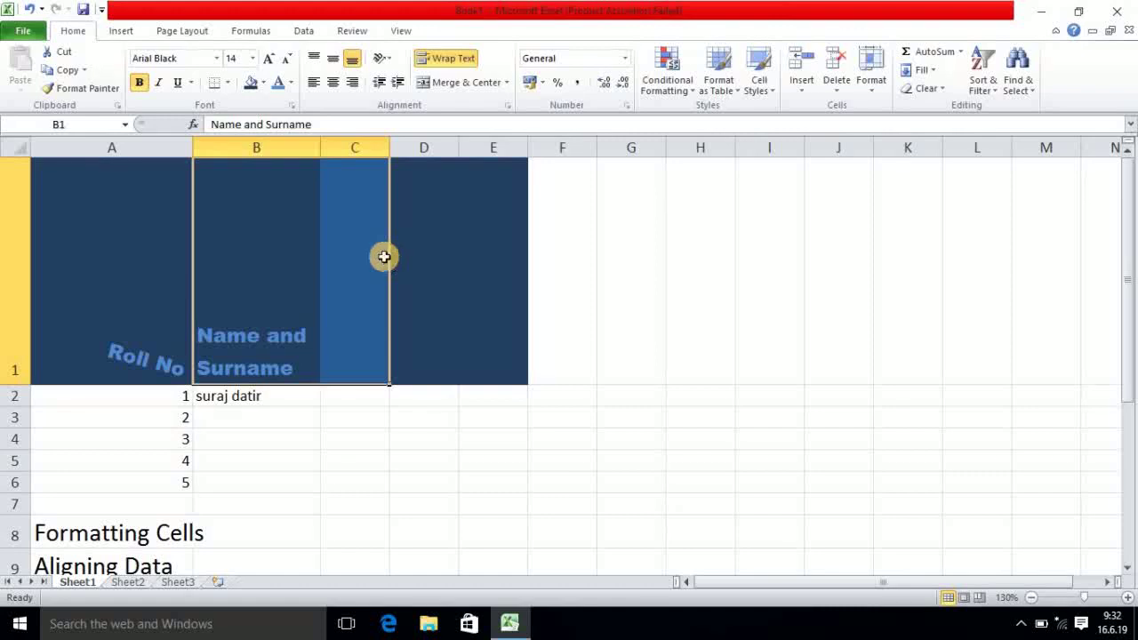
left_click(485, 86)
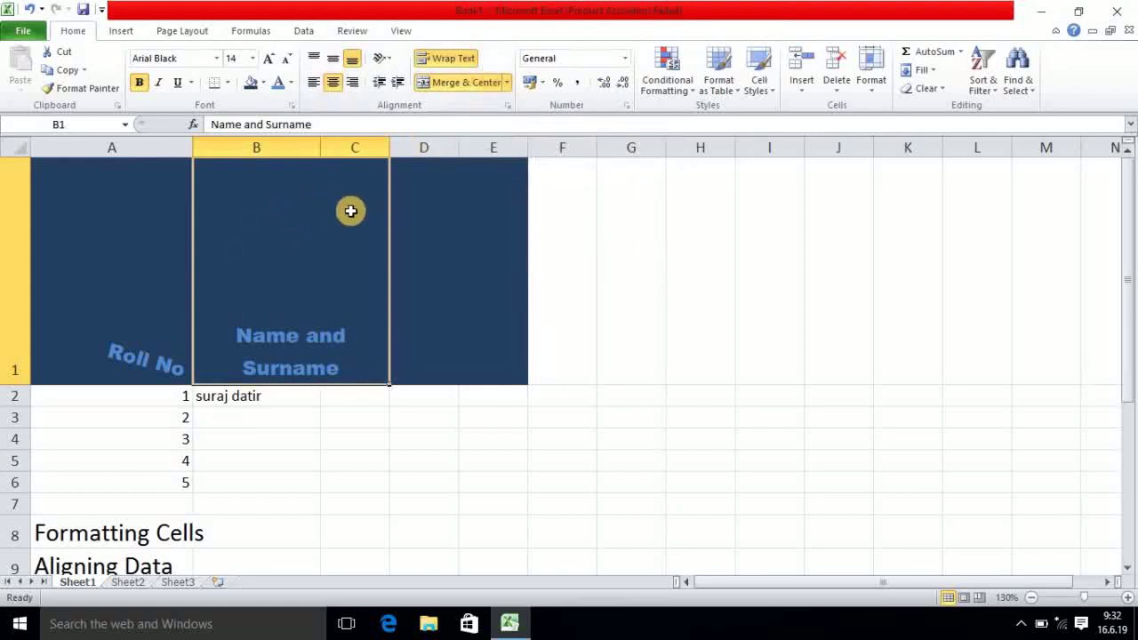
left_click(31, 12)
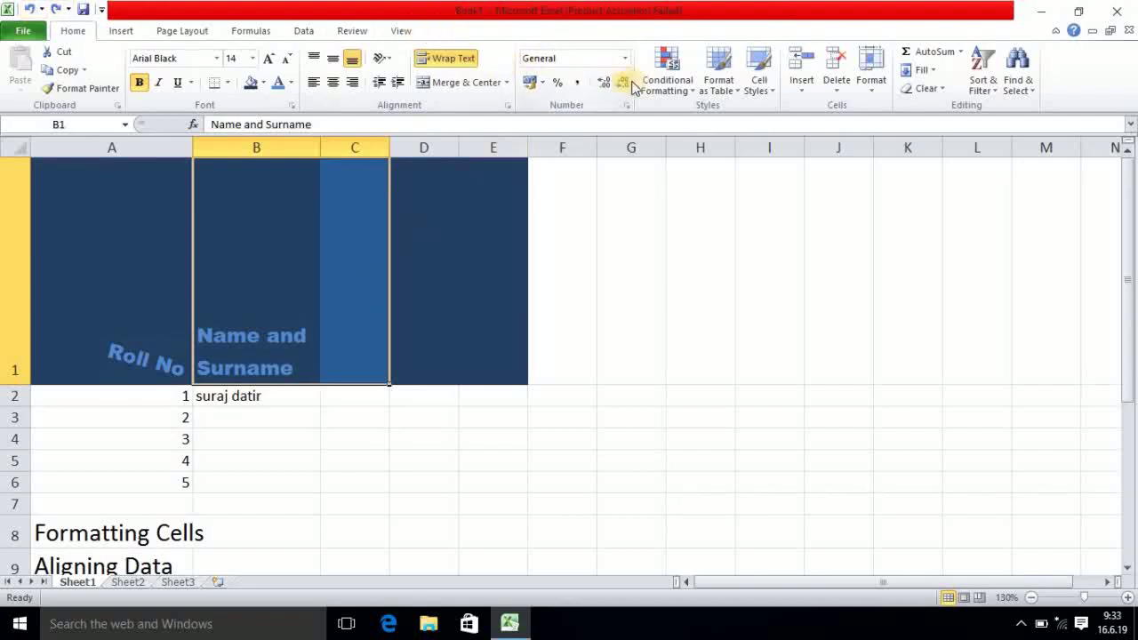
Select B1:C1 and merge them with Merge Across
left_click(507, 82)
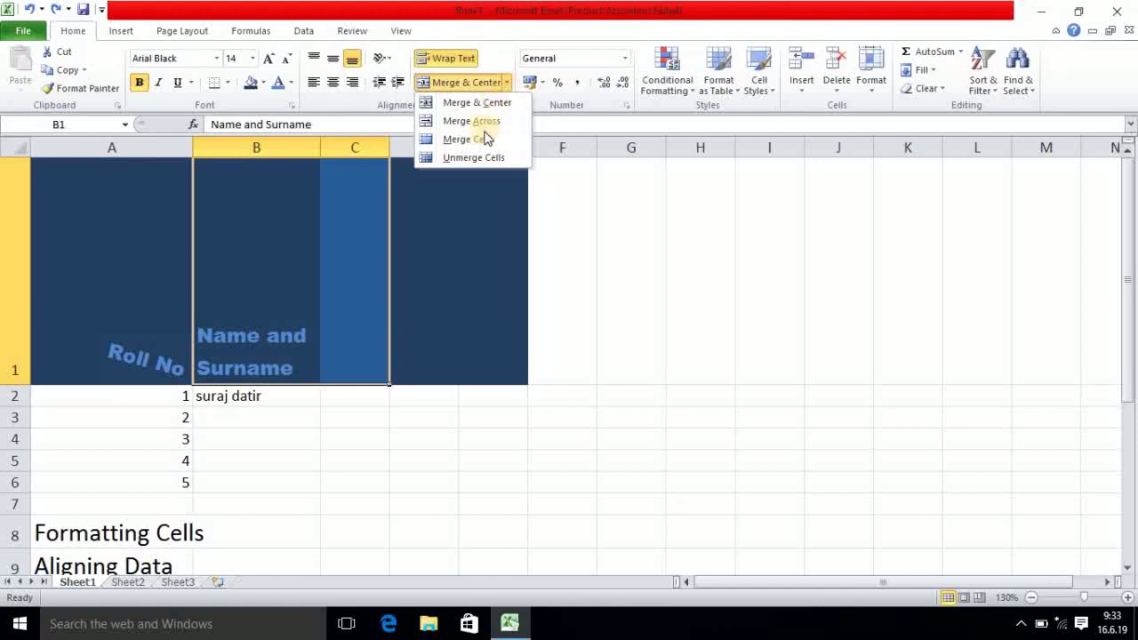
left_click(272, 214)
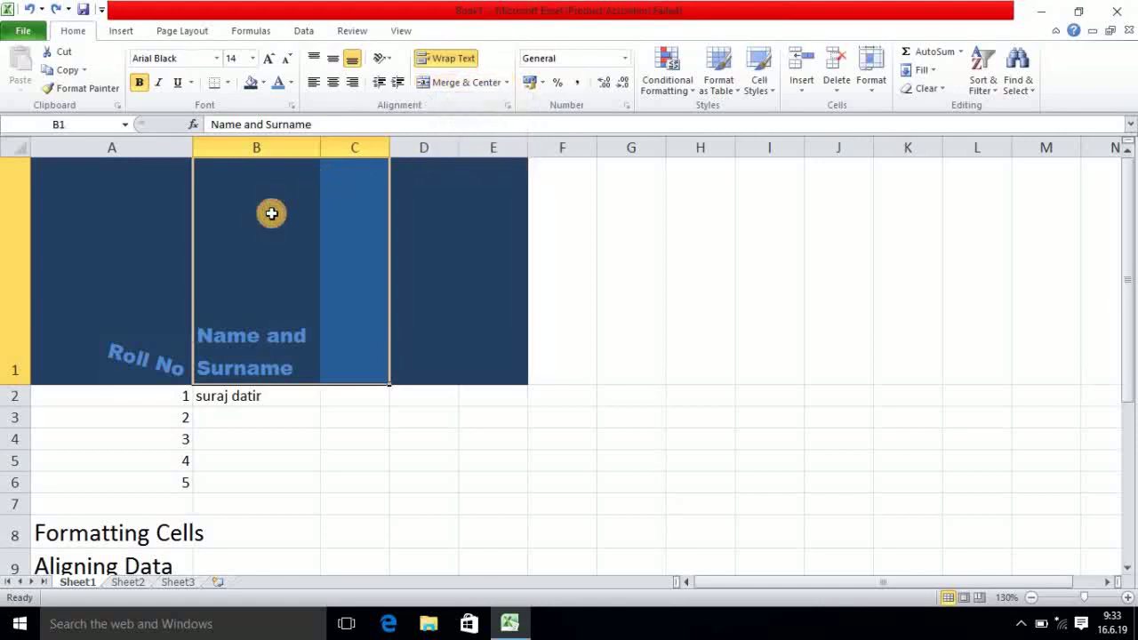
left_click(271, 214)
left_click_drag(271, 214, 332, 219)
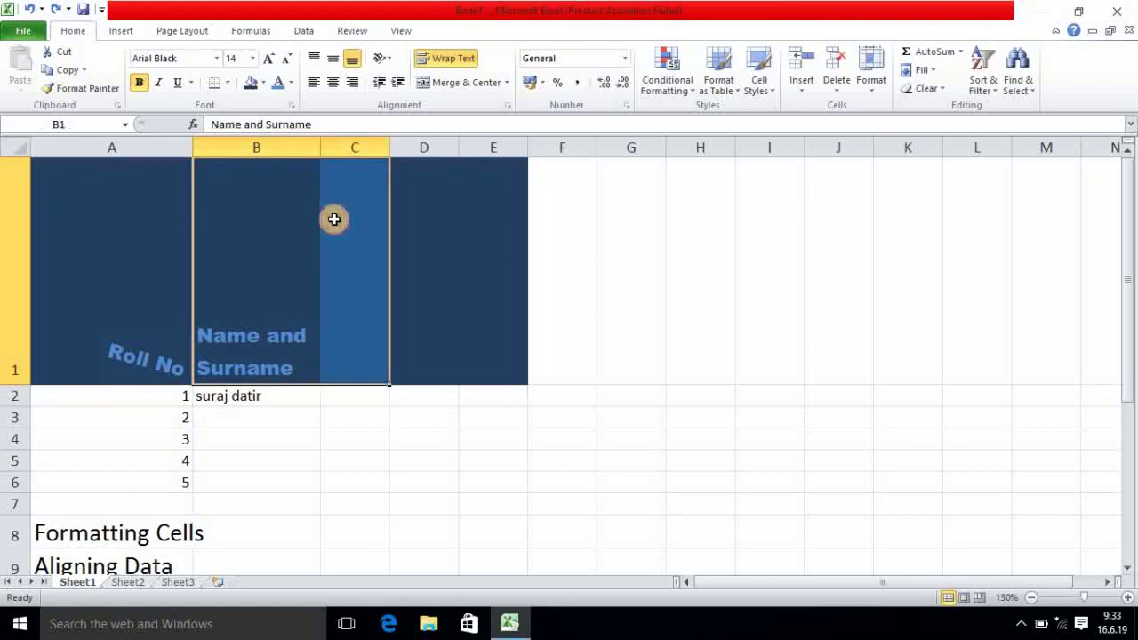
left_click(507, 83)
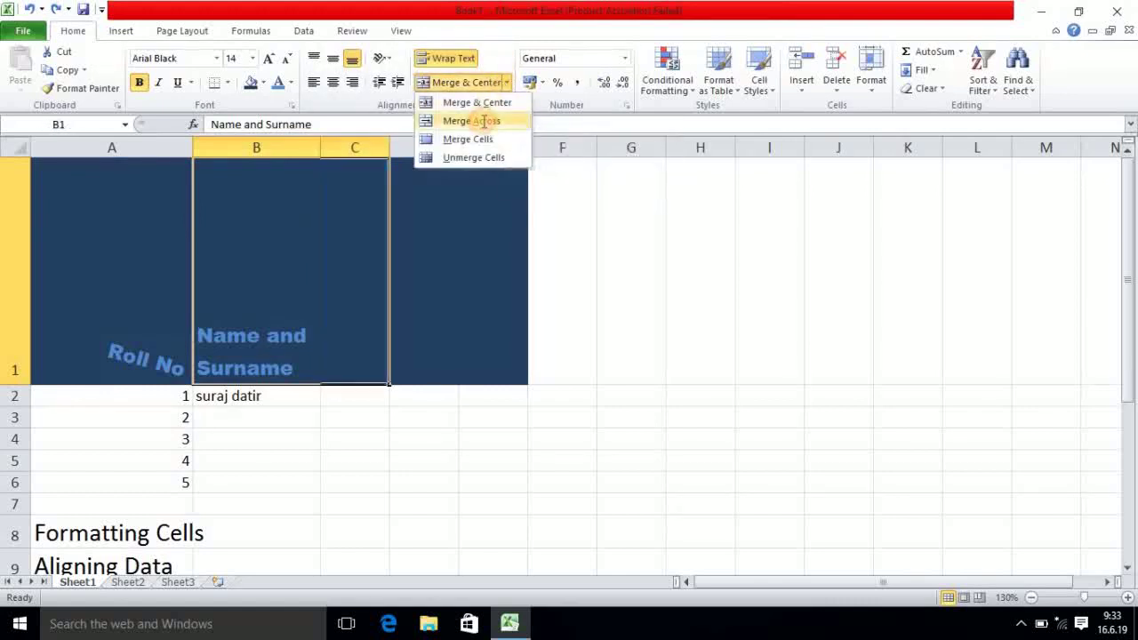
left_click(485, 121)
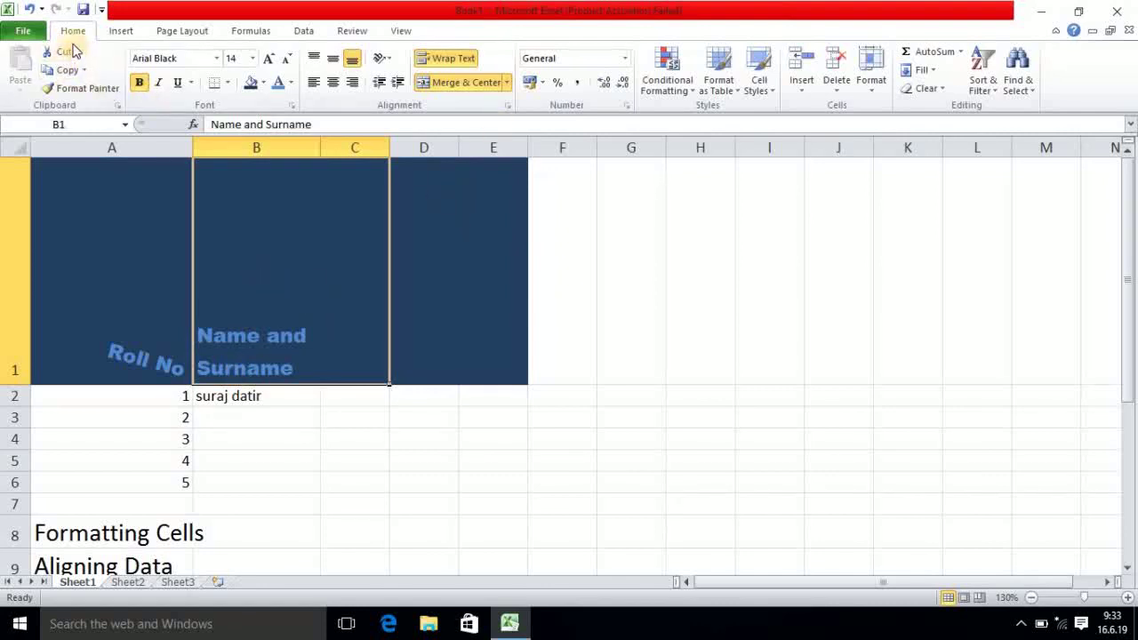
Undo that merge, reselect B1:C1, and apply Merge Cells without centring
left_click(30, 12)
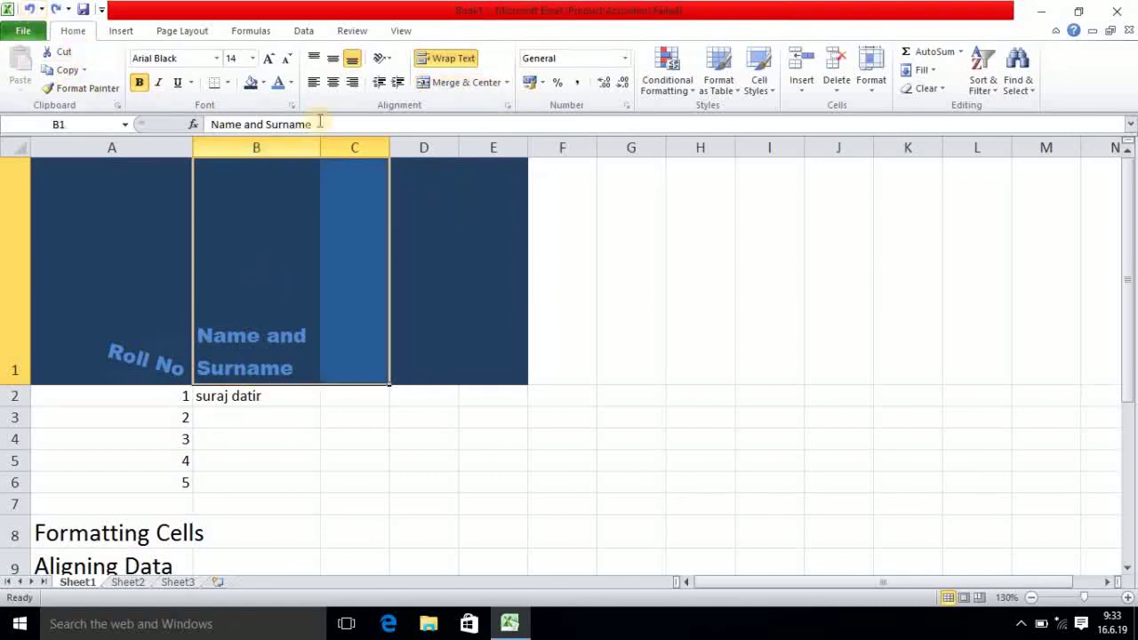
left_click(260, 250)
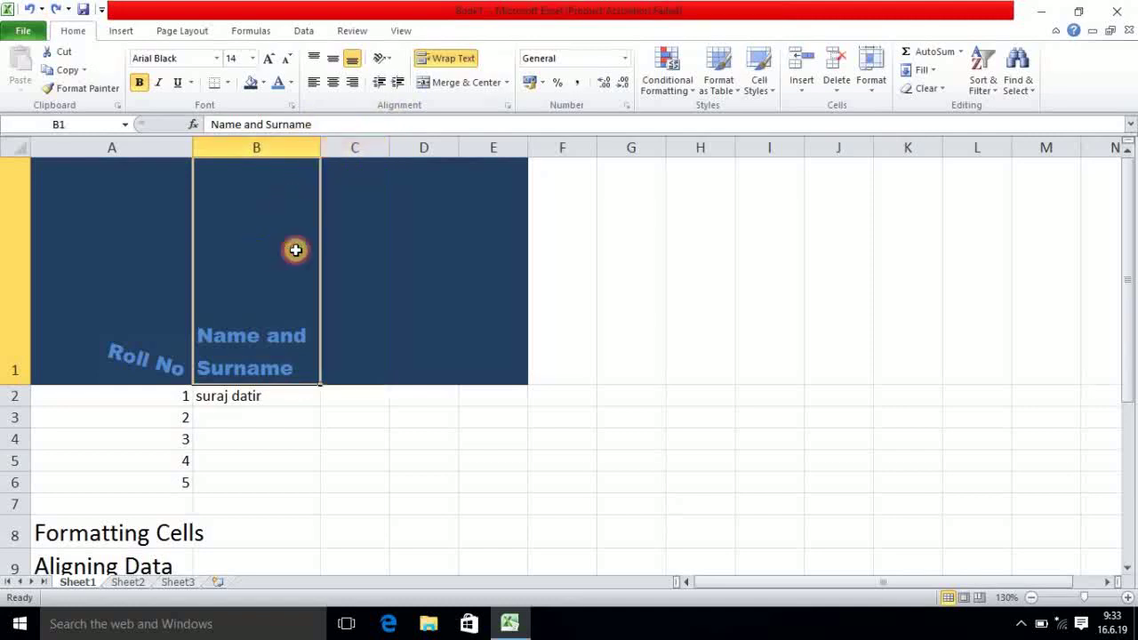
left_click(353, 254)
left_click_drag(276, 249, 358, 257)
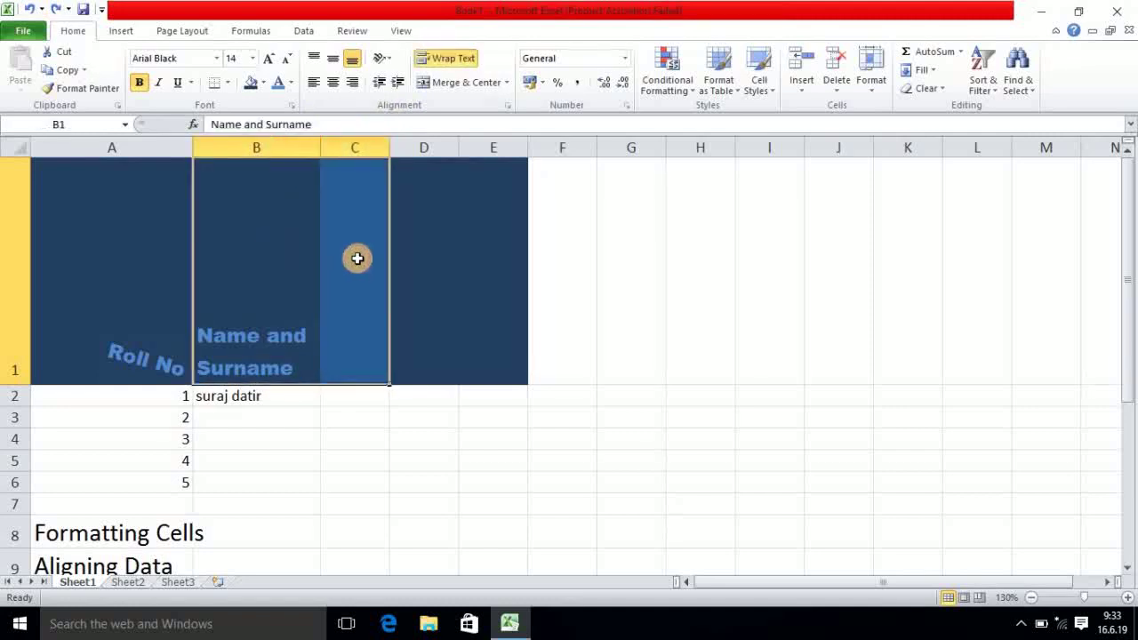
left_click(507, 83)
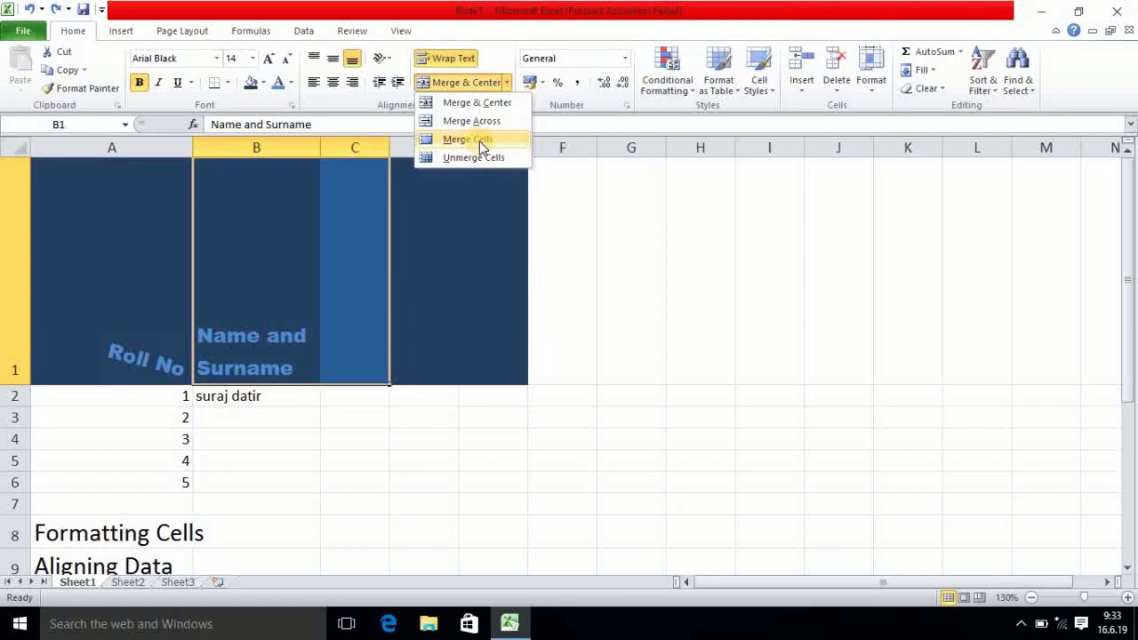
left_click(303, 260)
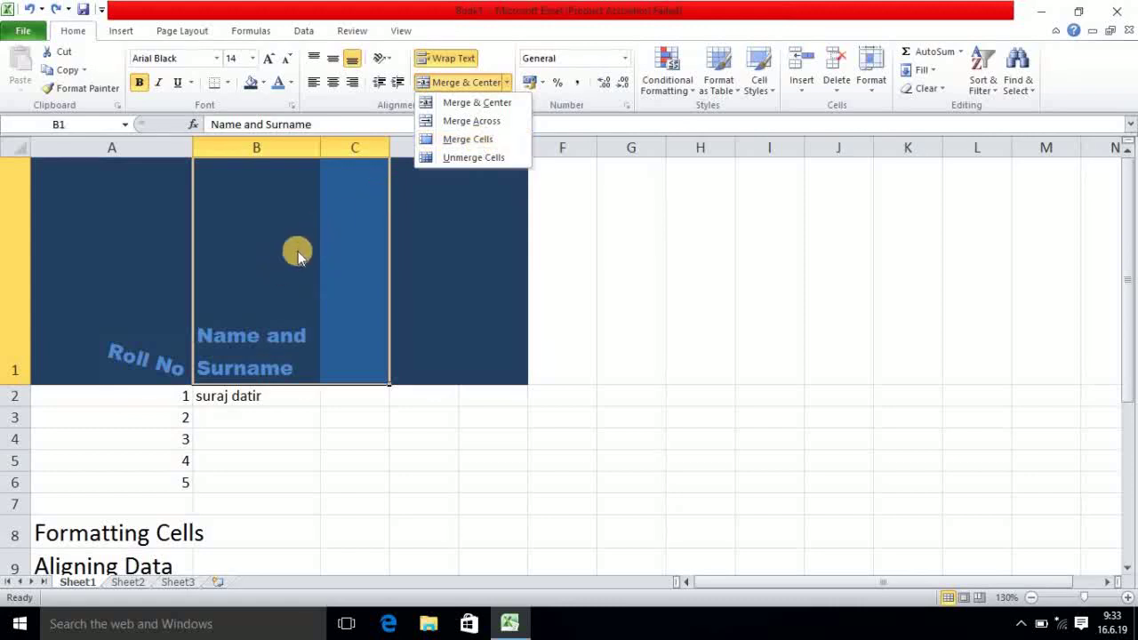
left_click(477, 142)
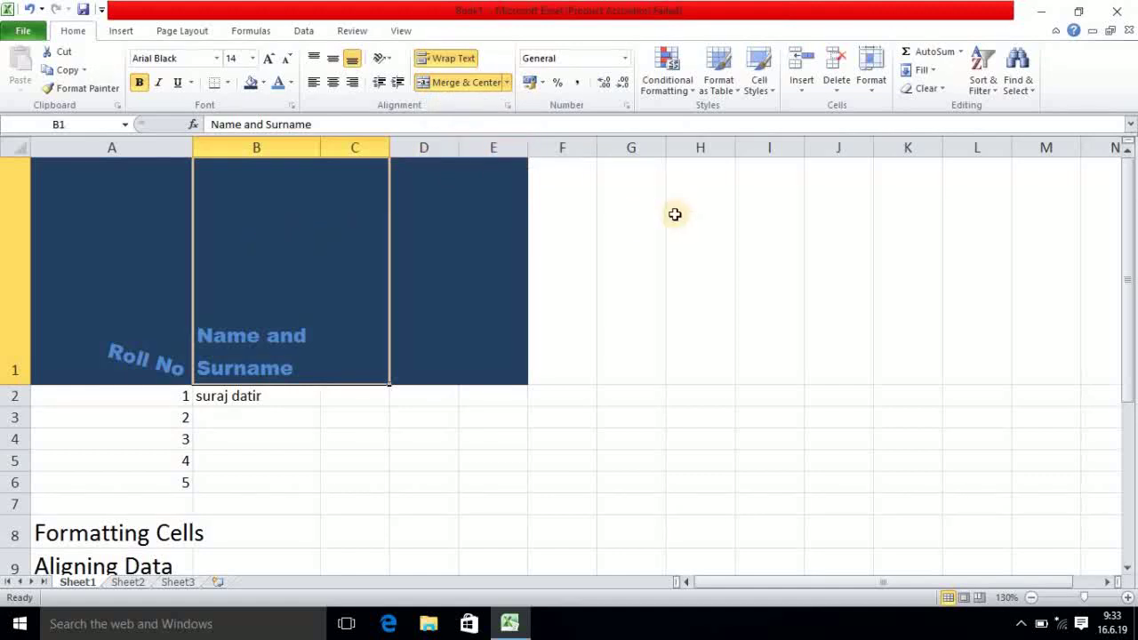
left_click(573, 180)
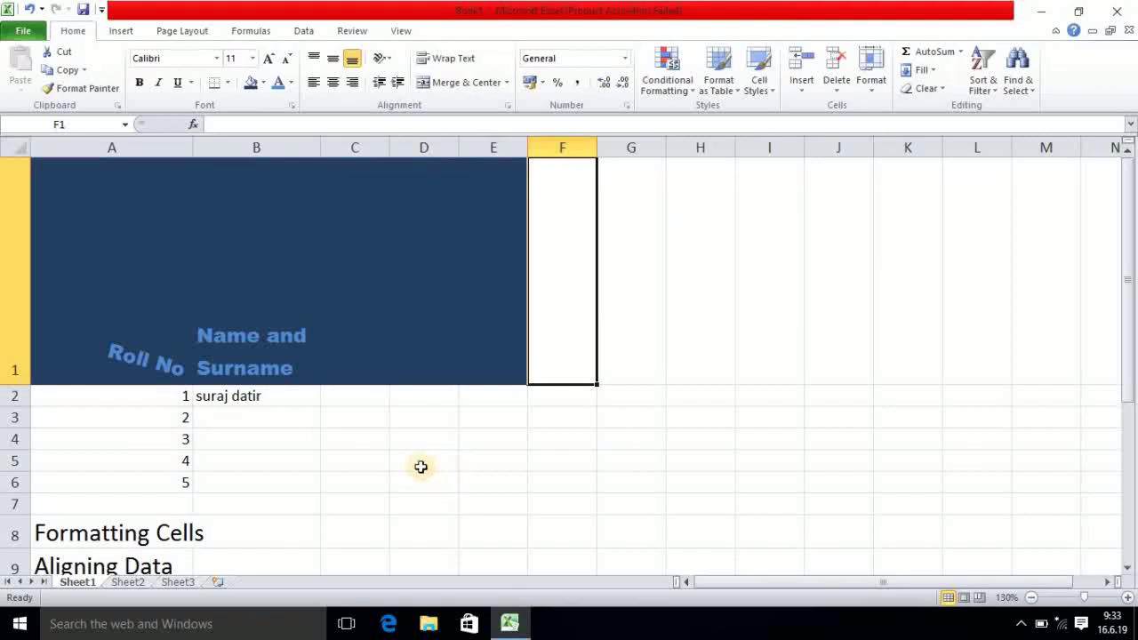
left_click_drag(414, 445, 474, 446)
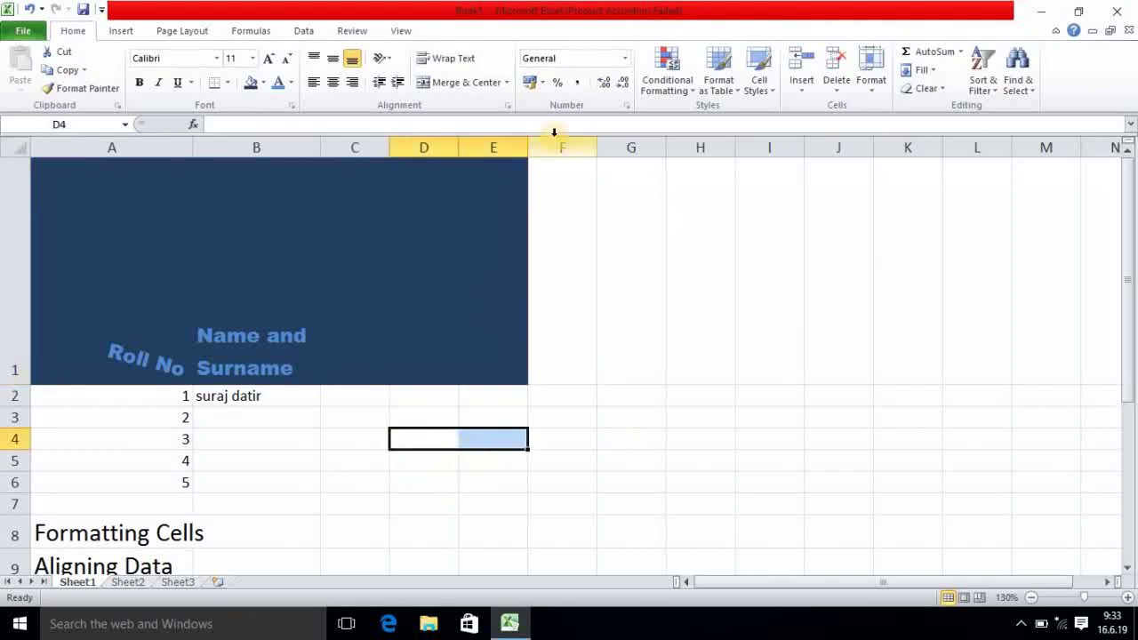
left_click(506, 83)
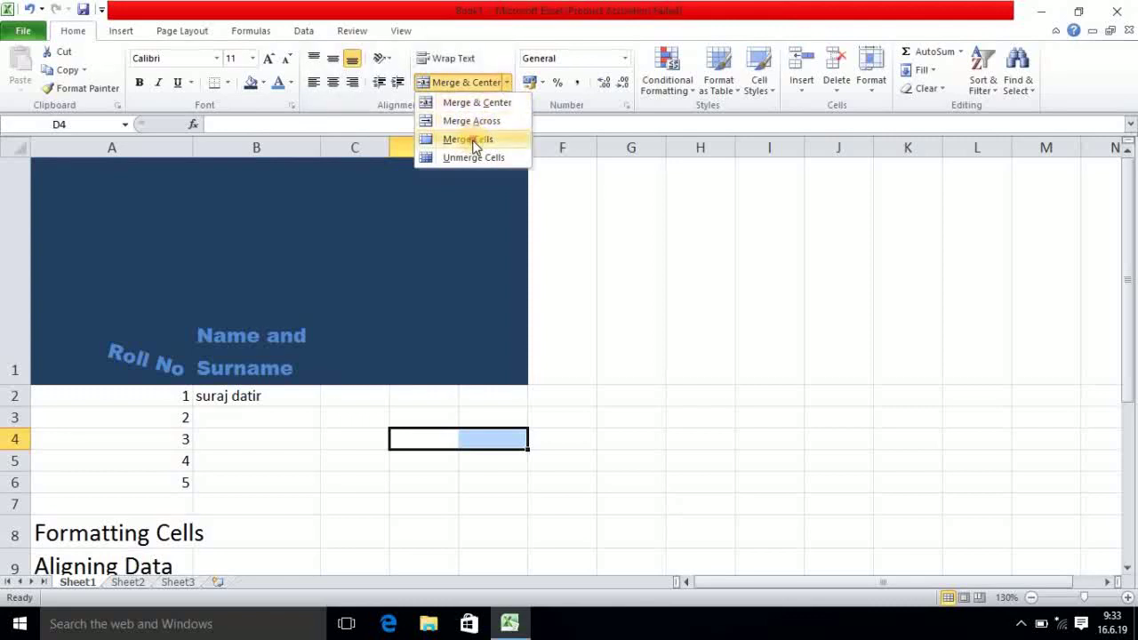
left_click(473, 140)
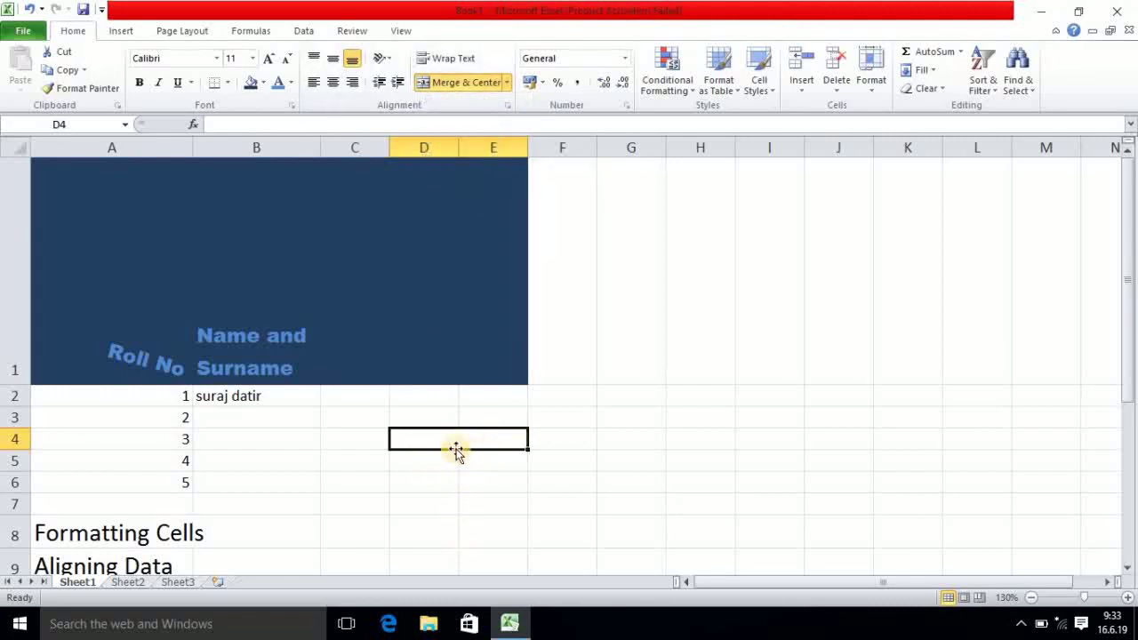
left_click(507, 82)
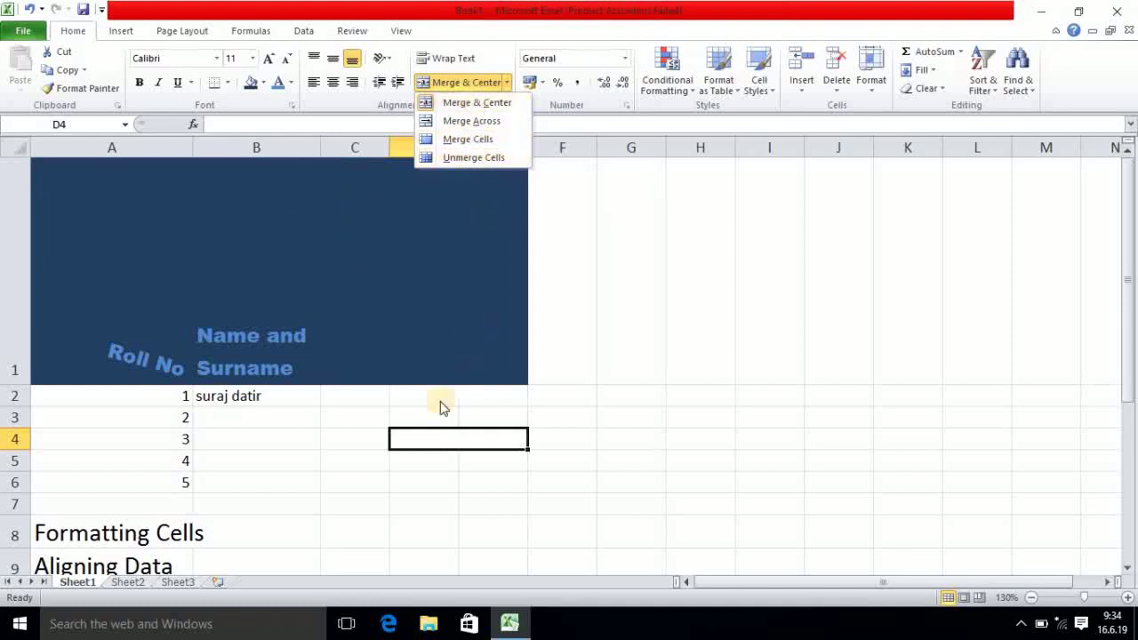
left_click(473, 157)
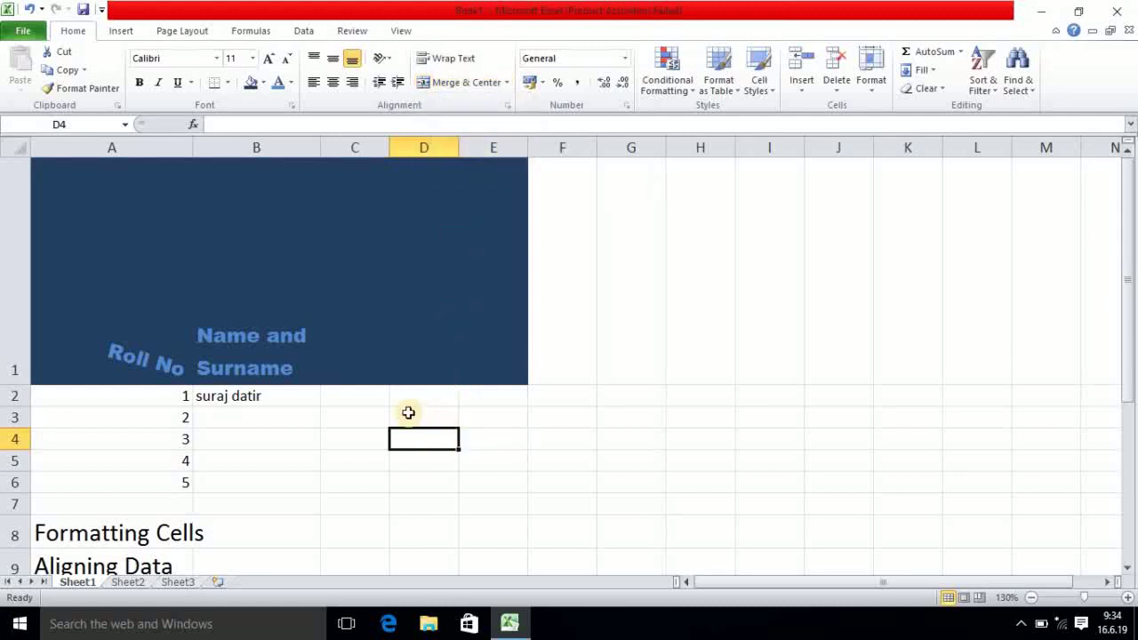
left_click(249, 231)
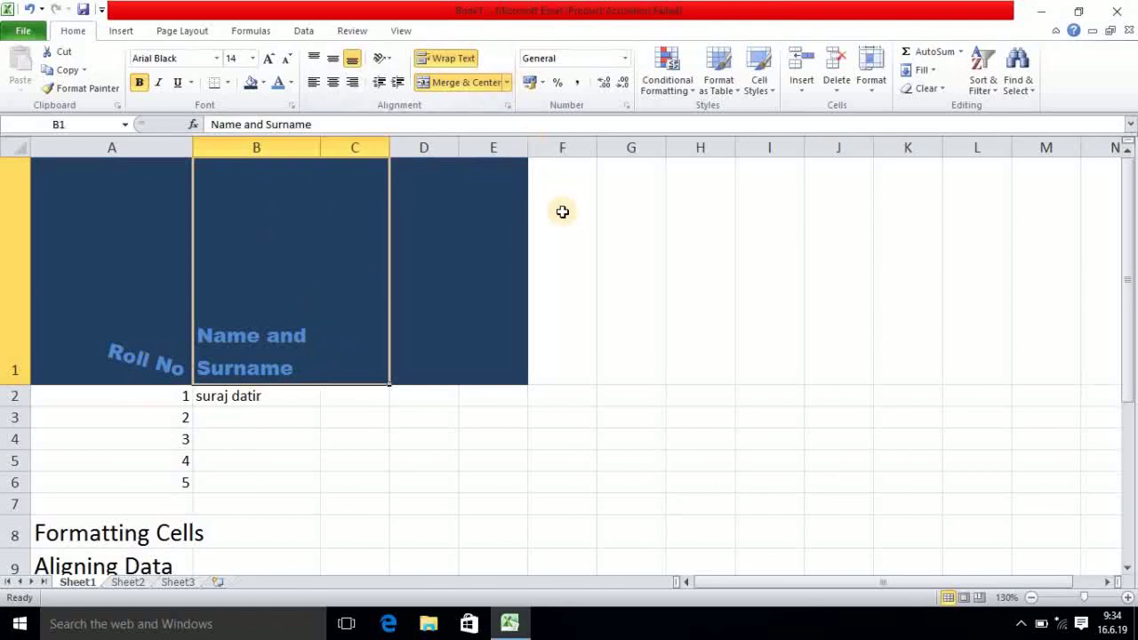
left_click_drag(561, 212, 620, 216)
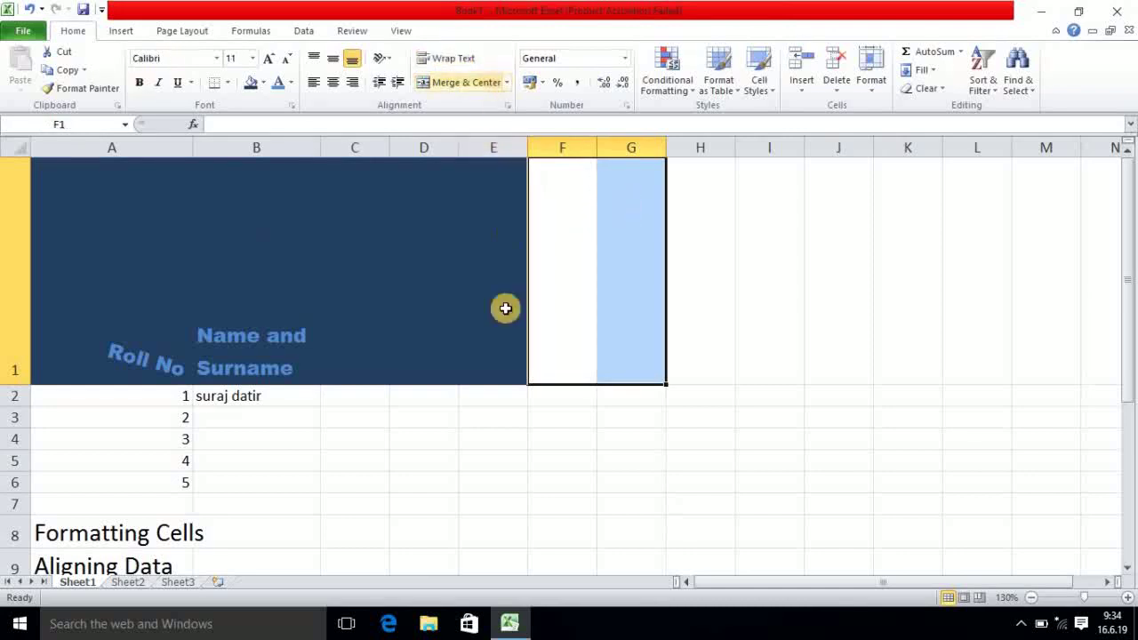
left_click(503, 437)
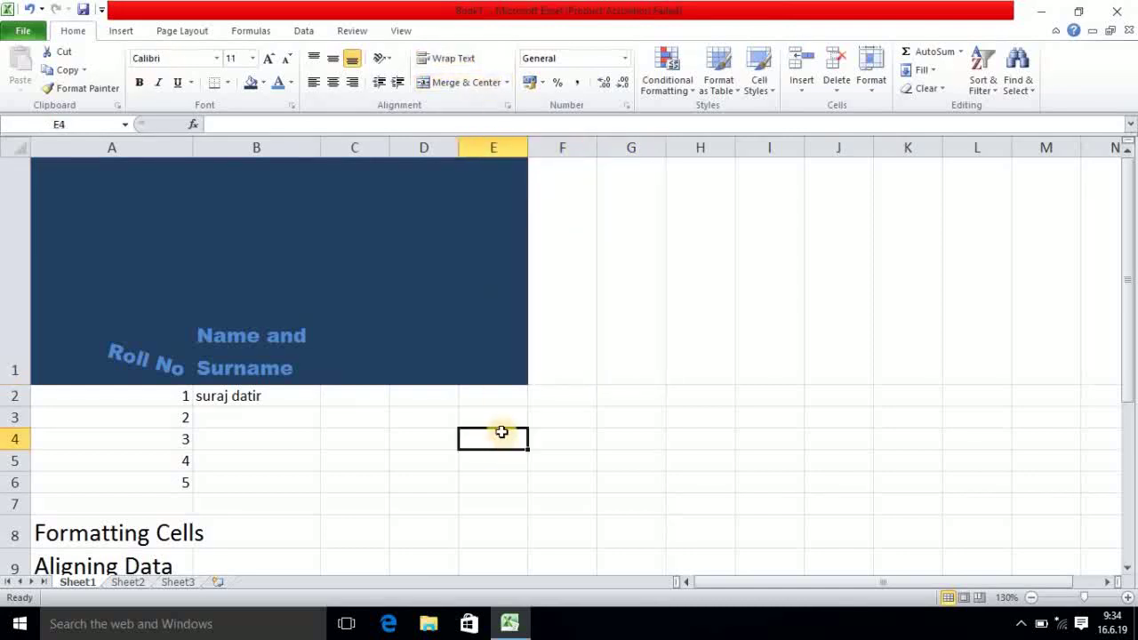
left_click_drag(503, 439, 562, 436)
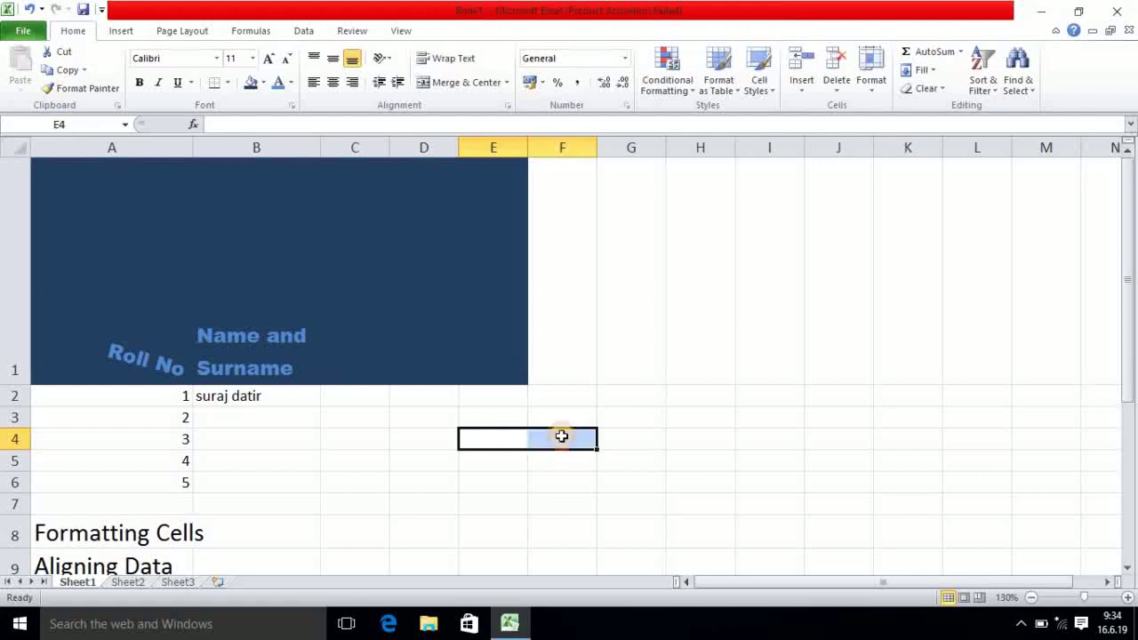
left_click(507, 82)
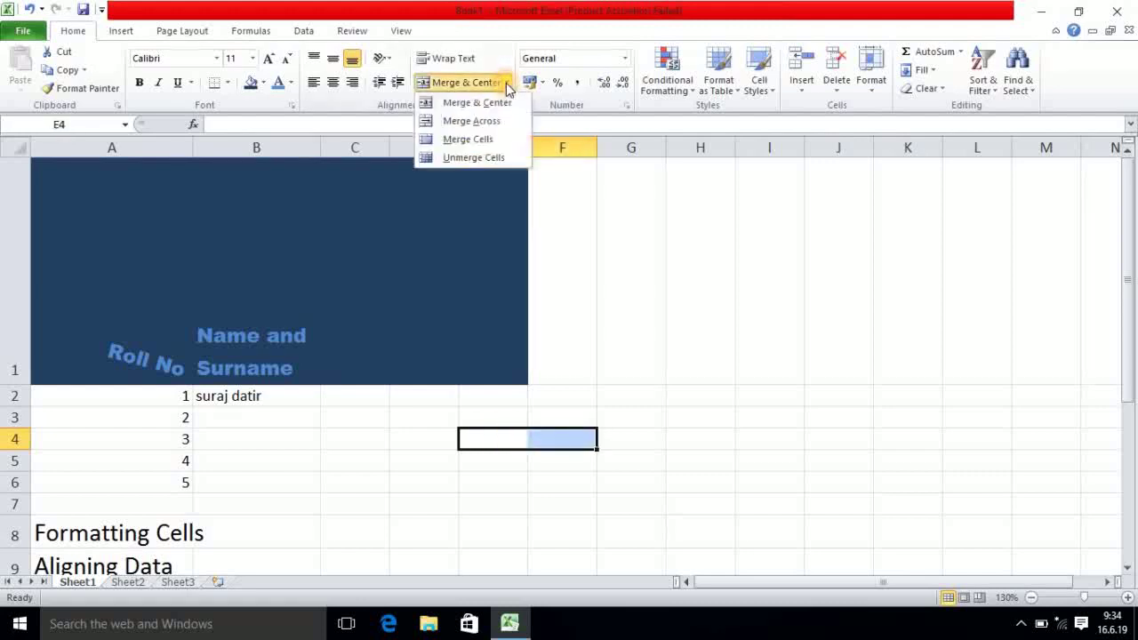
left_click(485, 141)
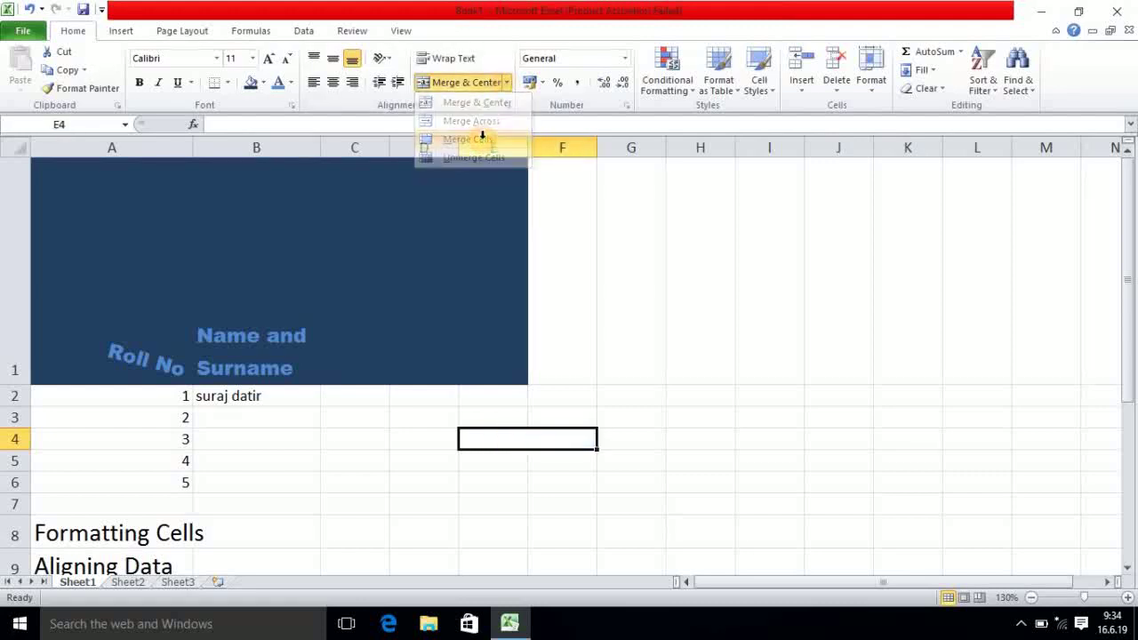
left_click(510, 82)
left_click(489, 154)
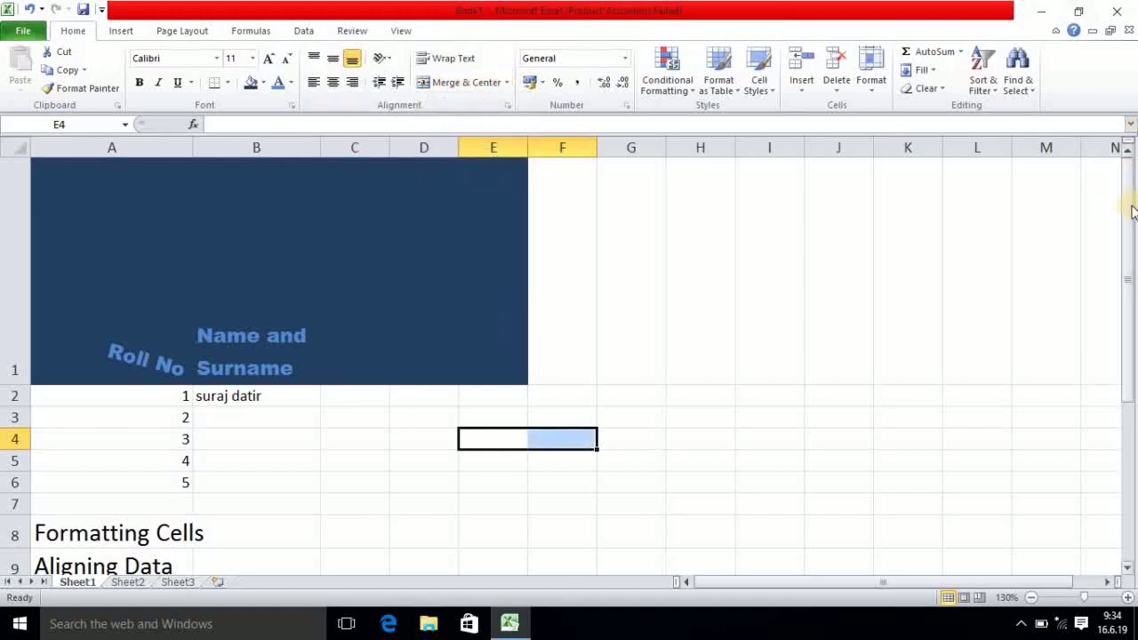
left_click_drag(1129, 210, 1130, 246)
left_click(602, 350)
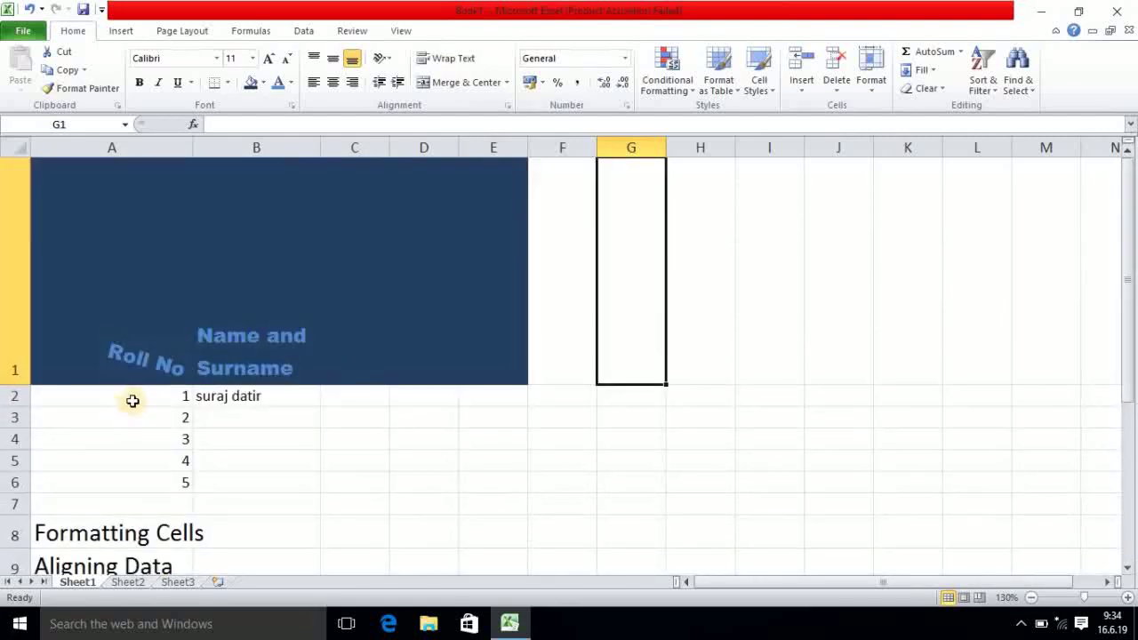
Apply All Borders to the data range A2:B6, then reselect it and reopen the border styles
left_click_drag(133, 401, 222, 477)
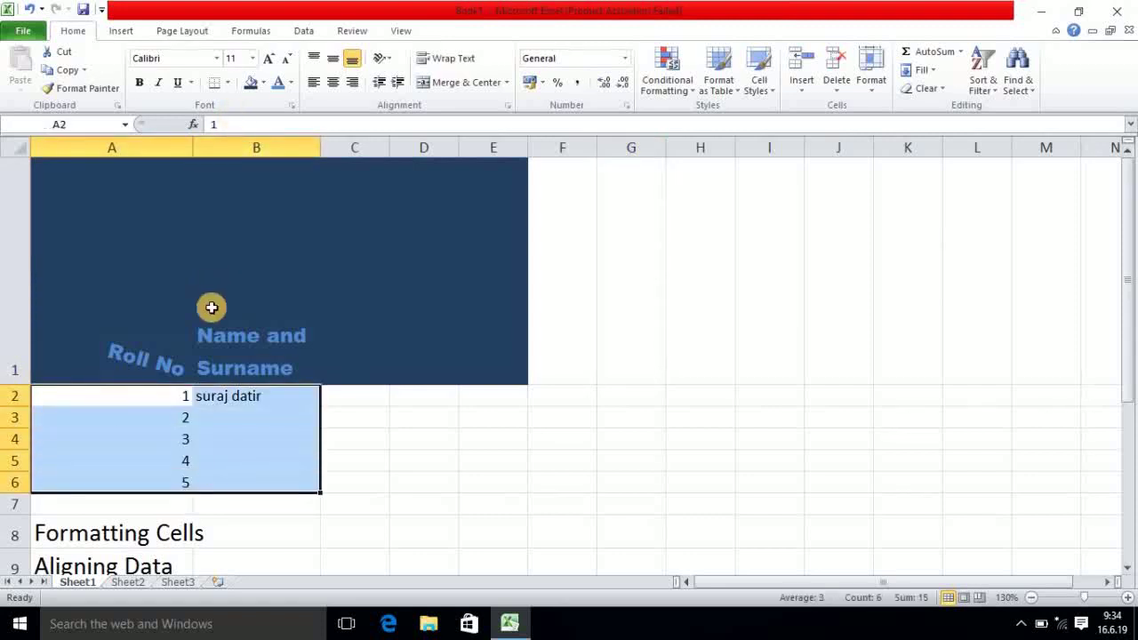
left_click(233, 83)
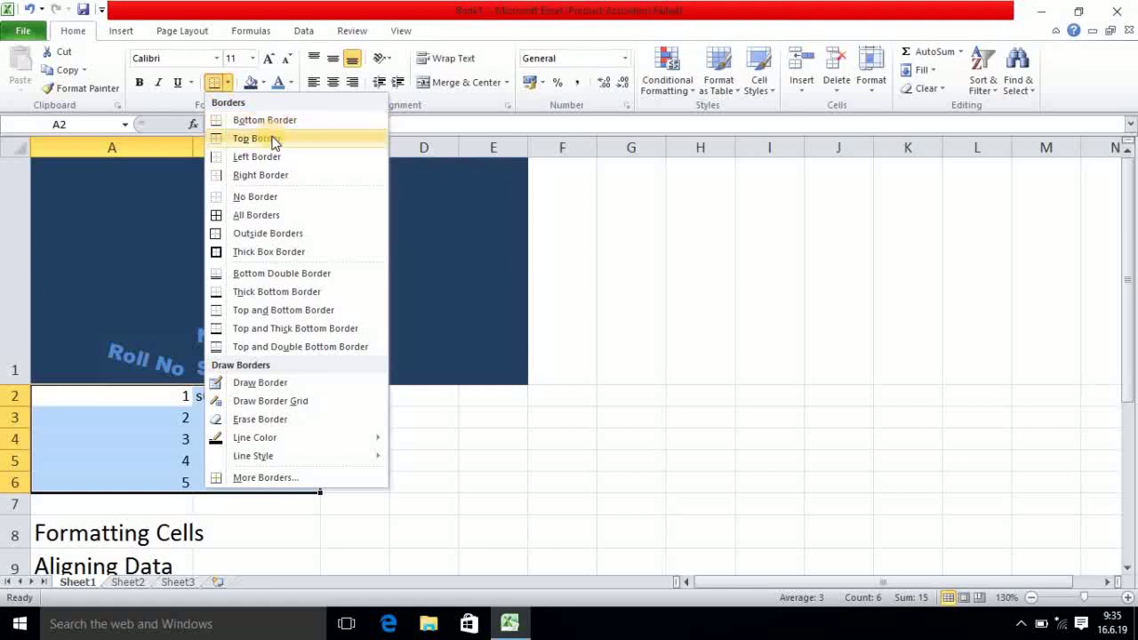
left_click(249, 215)
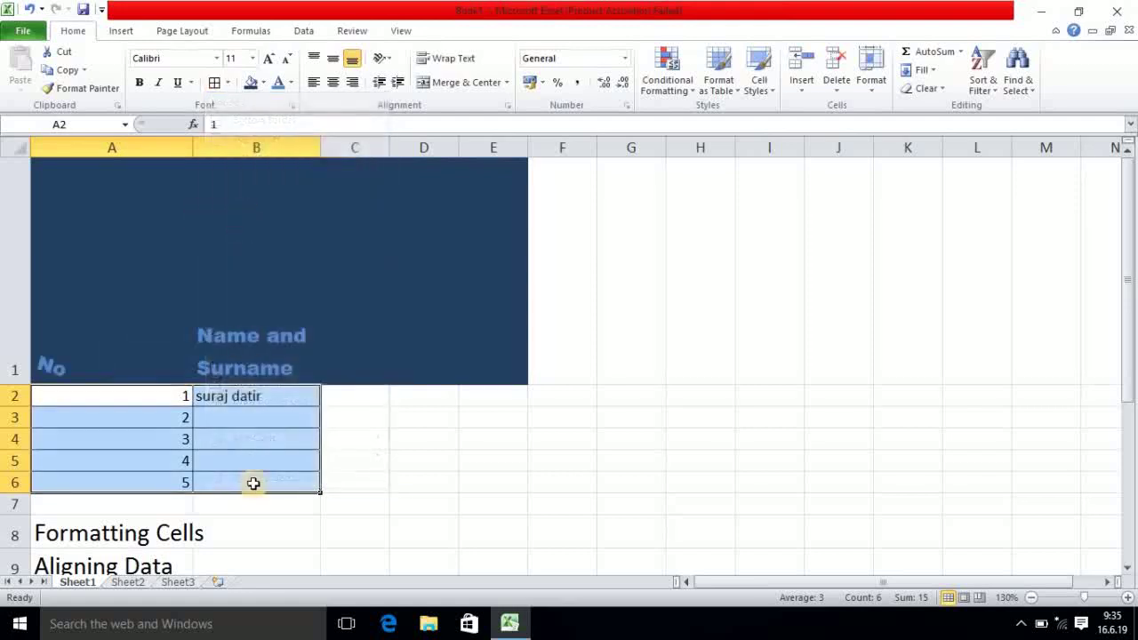
left_click(392, 525)
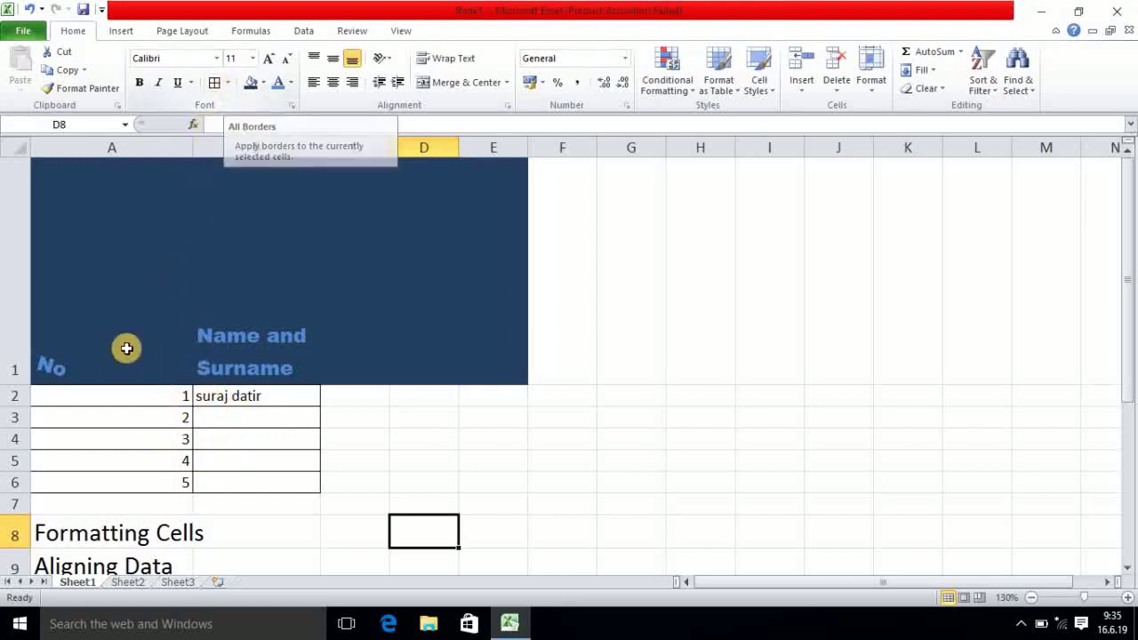
left_click_drag(73, 399, 267, 484)
left_click(226, 82)
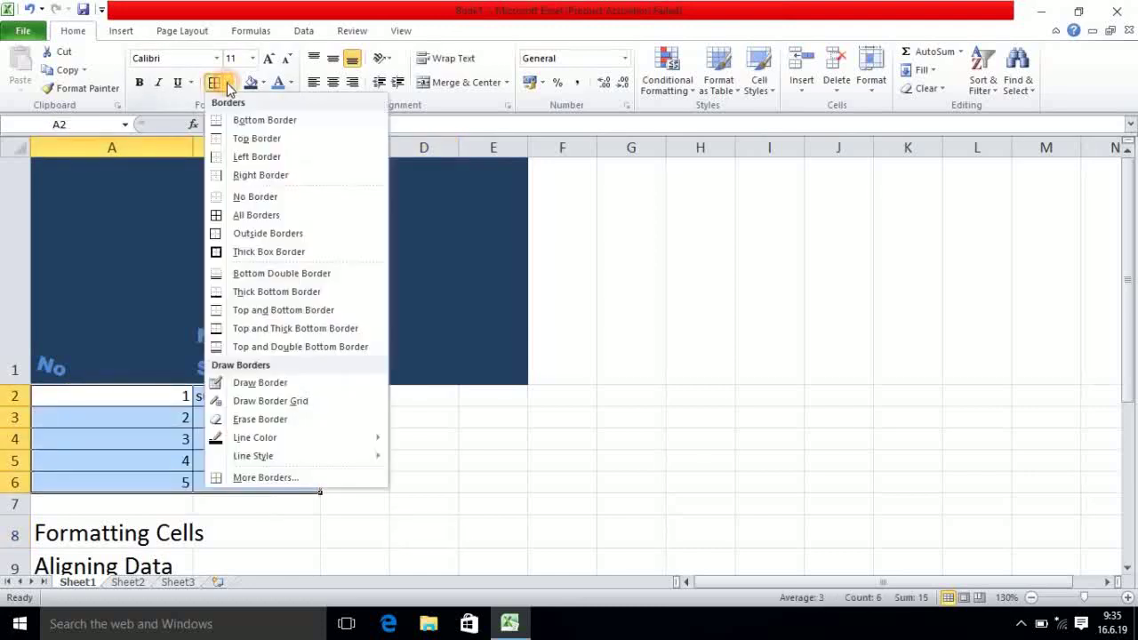